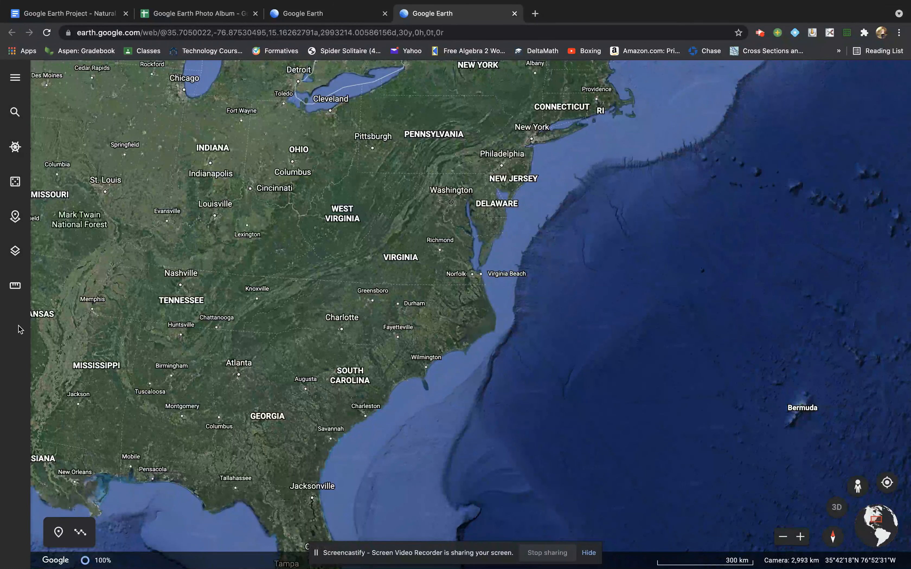
Open Google Earth's main menu from the hamburger icon in the left toolbar
left_click(15, 78)
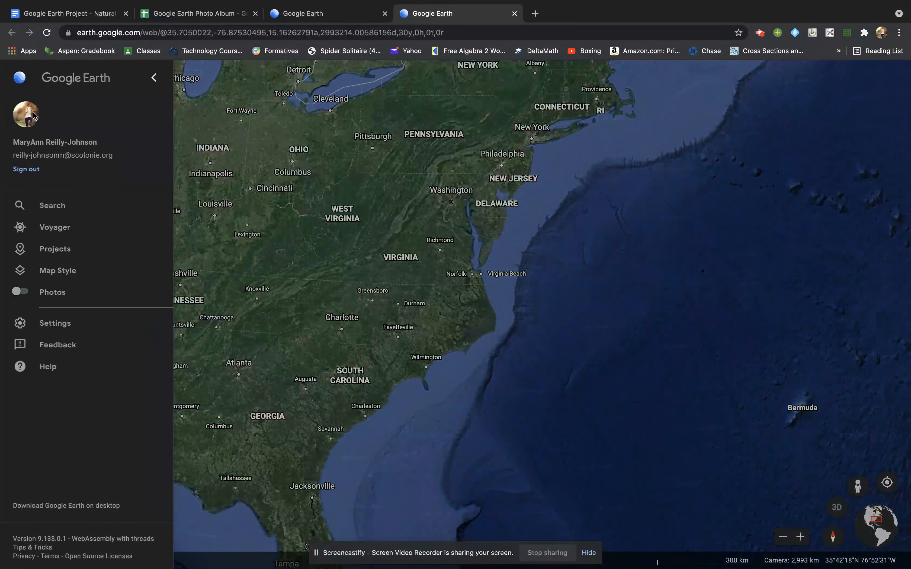
Open the saved 'American League East MLB Parks' project from the Projects list
left_click(49, 253)
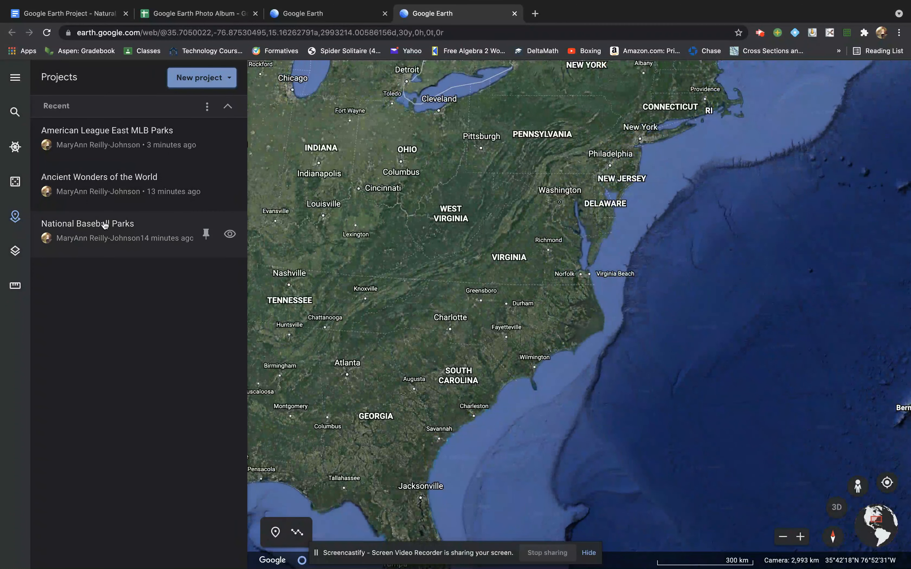
left_click(94, 135)
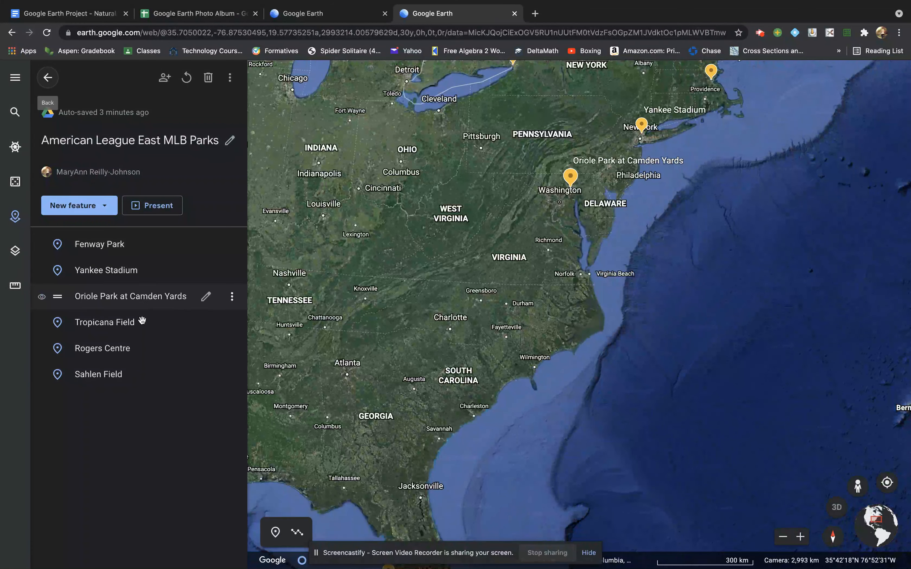
Present the project as a tour and pan the map around Fenway Park
left_click(152, 205)
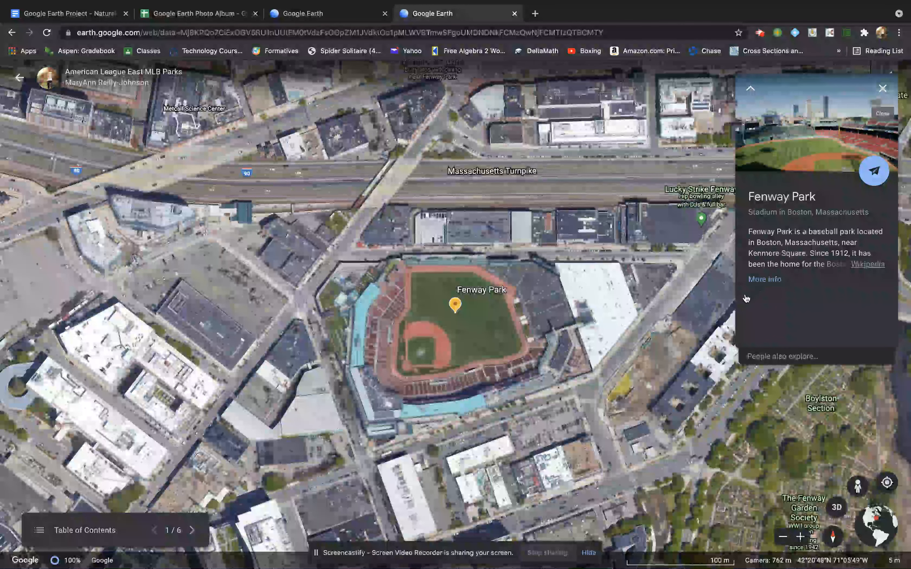
left_click_drag(512, 346, 485, 286)
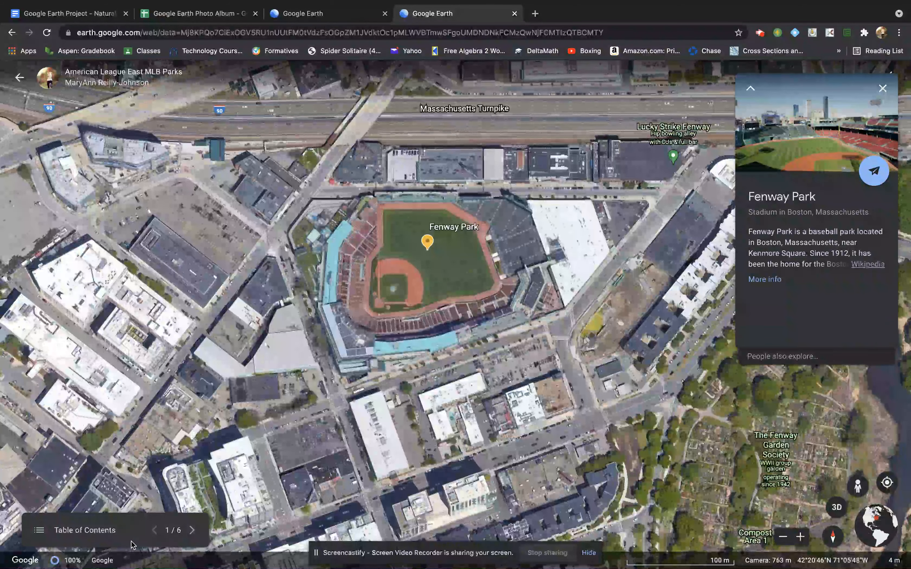
Show the six-stop list, advance past Yankee Stadium to Tropicana Field, then exit the presentation
left_click(41, 531)
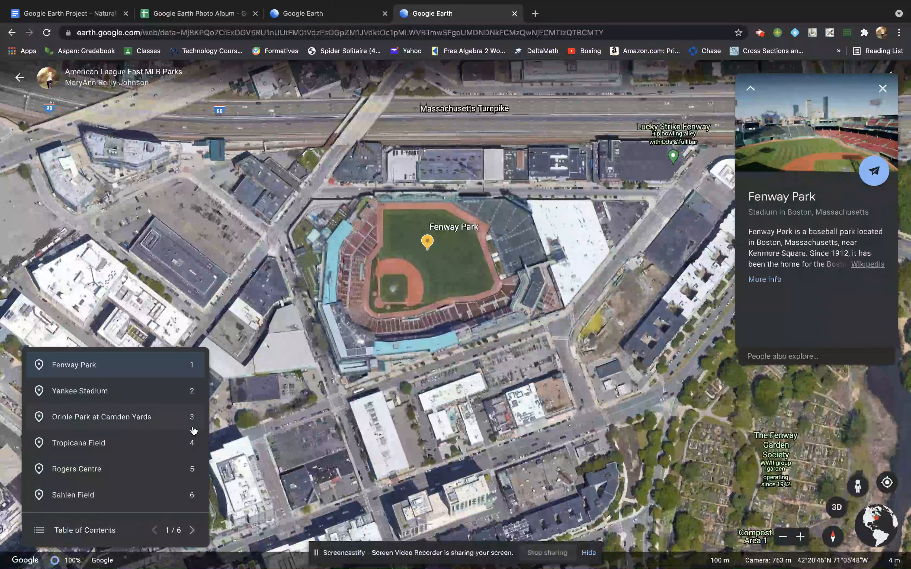
left_click(193, 531)
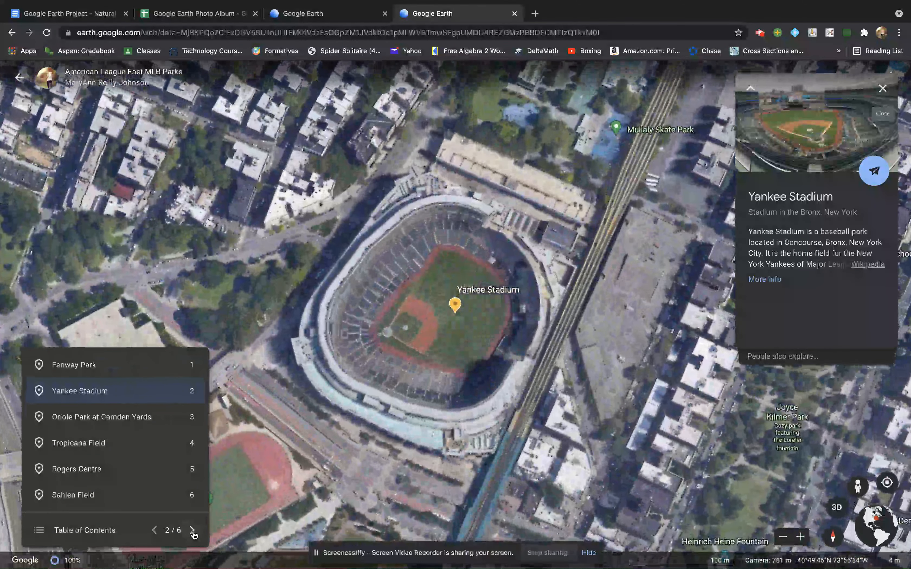
left_click(193, 531)
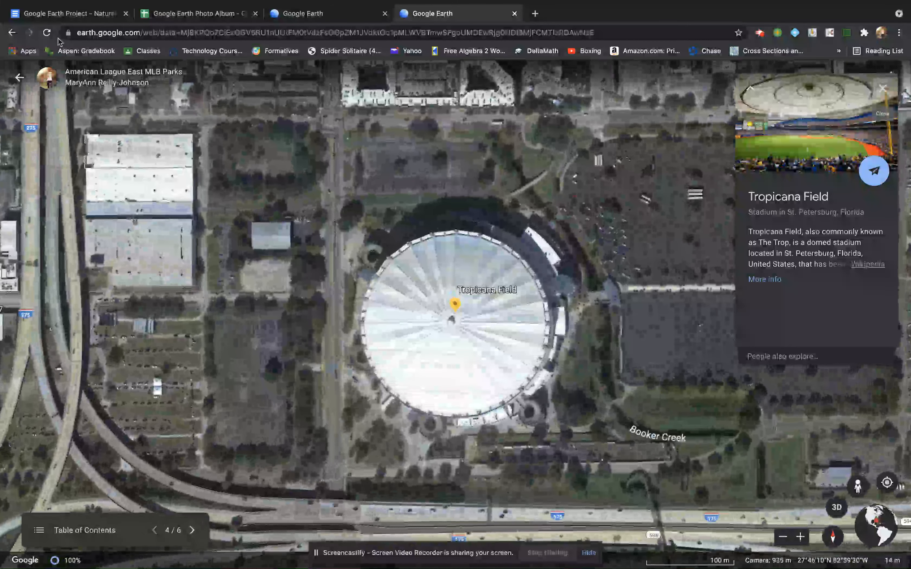
left_click(19, 75)
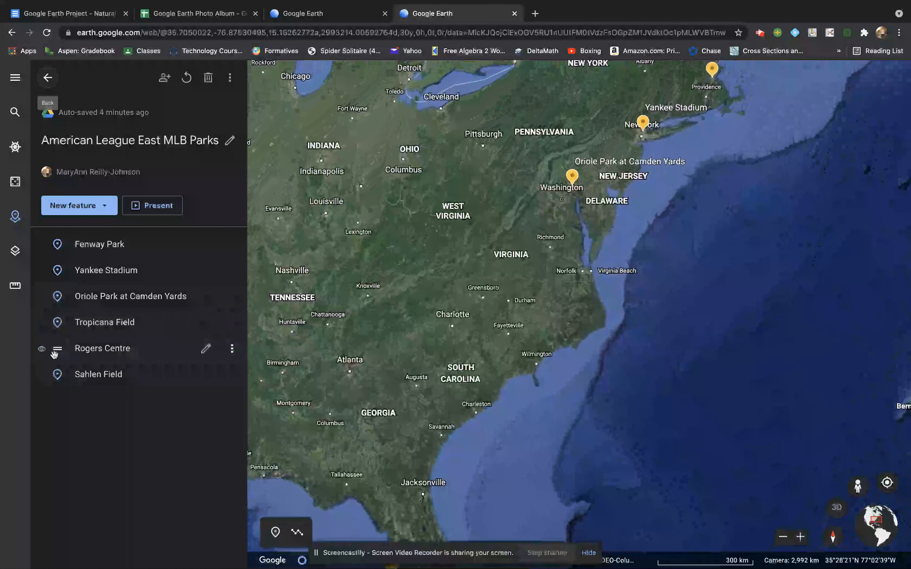
Drag Rogers Centre above Fenway Park to the top of the park list
left_click_drag(58, 351, 56, 243)
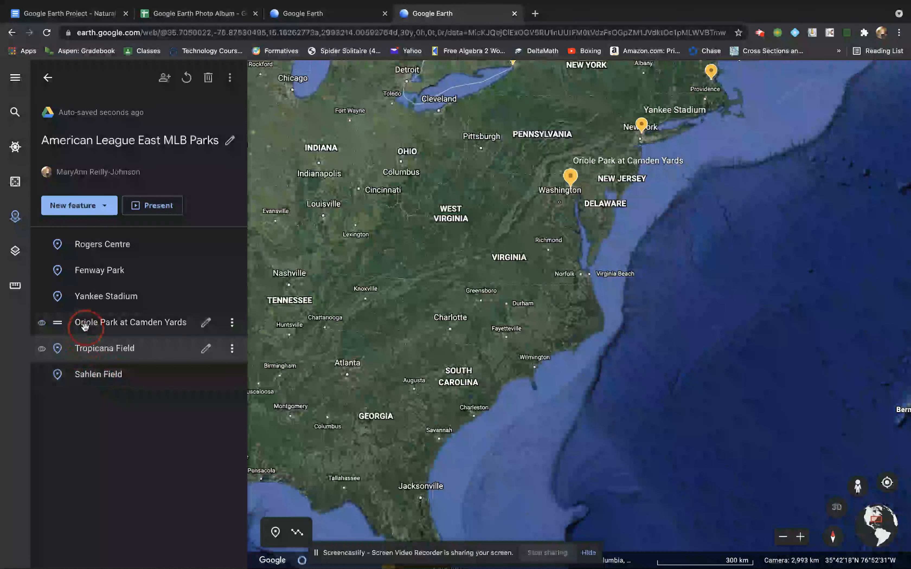
left_click_drag(100, 325, 149, 313)
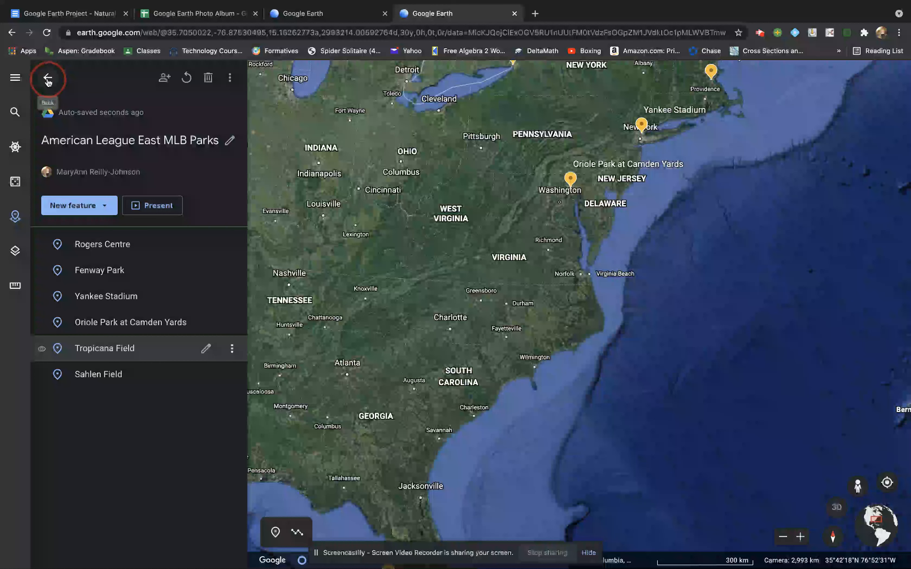
View the 'Google Earth Project - Natural Wonders of the World' instructions document
left_click(63, 17)
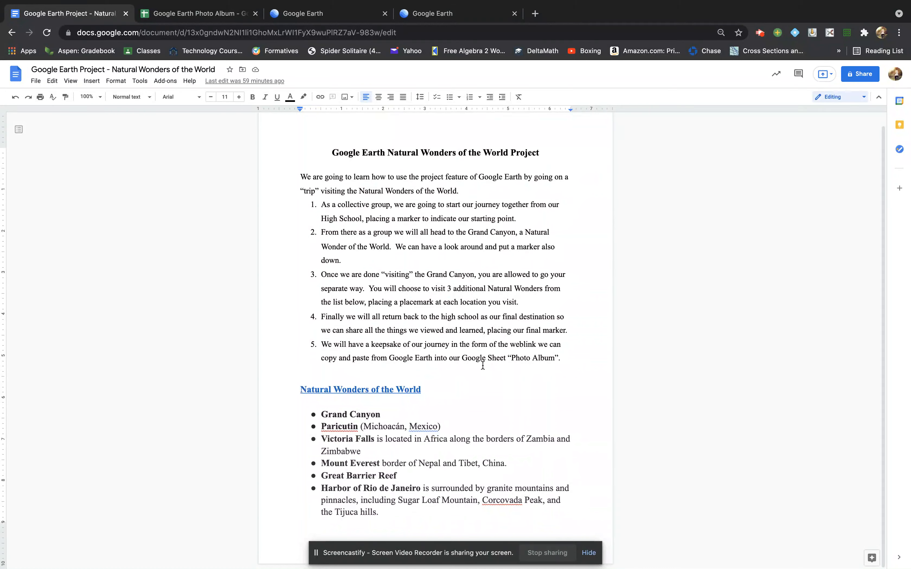
left_click(195, 15)
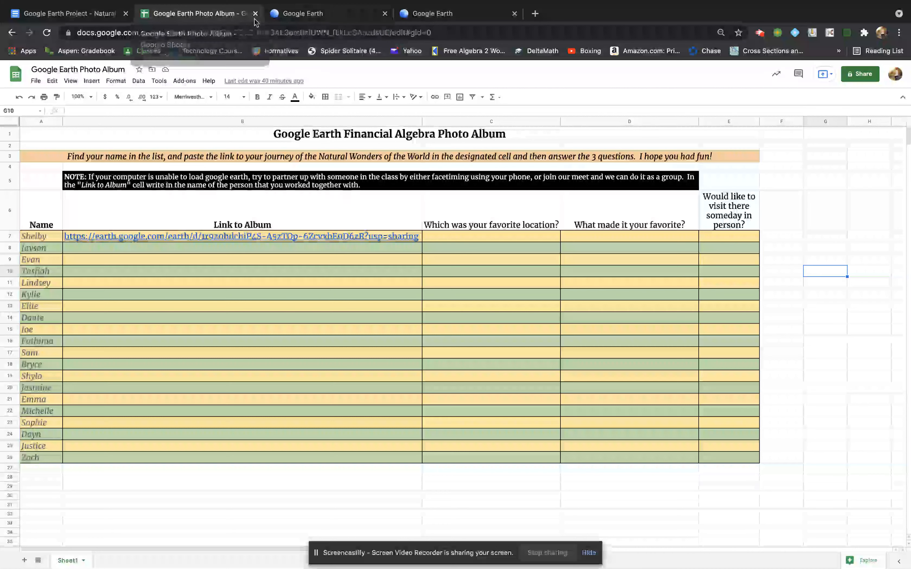
Return to the MLB parks project in Google Earth, then go out to the recent Projects list
left_click(338, 15)
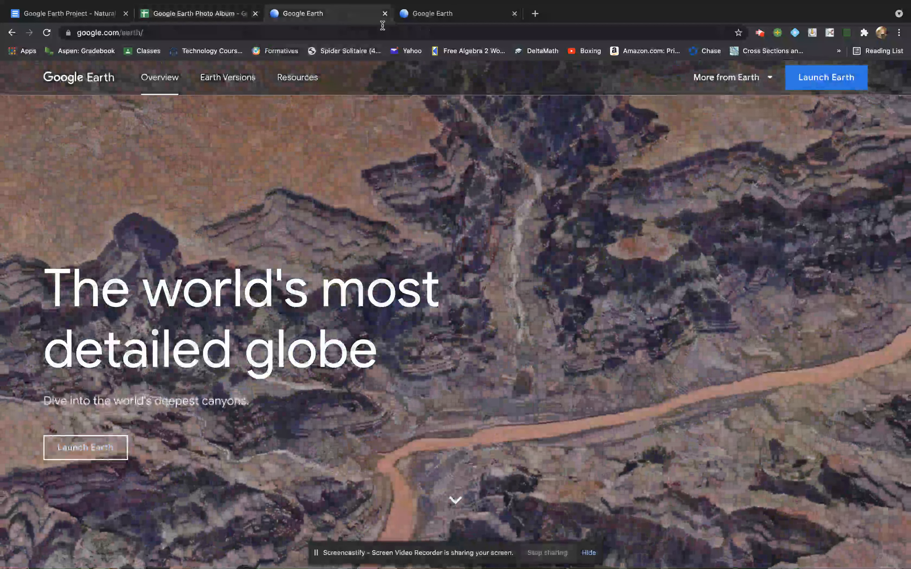
left_click(457, 14)
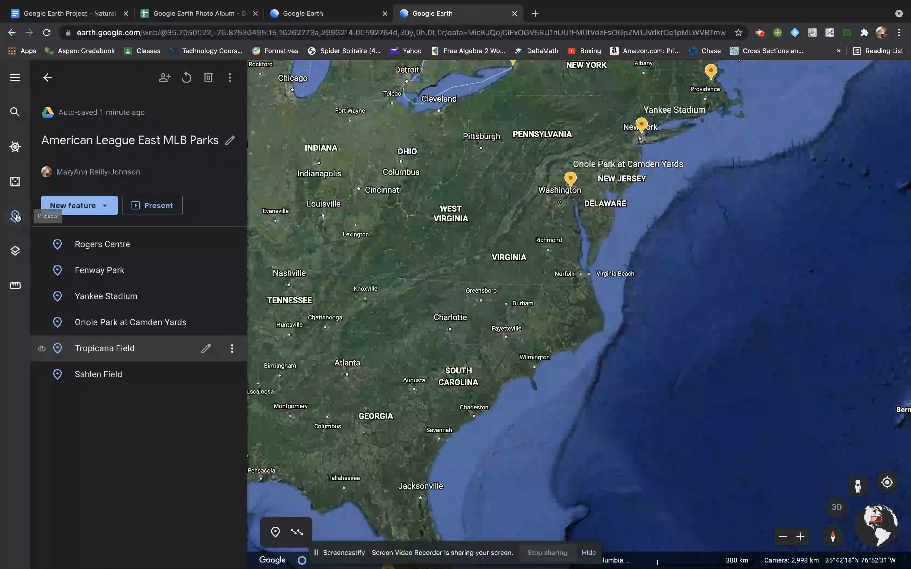
left_click(48, 78)
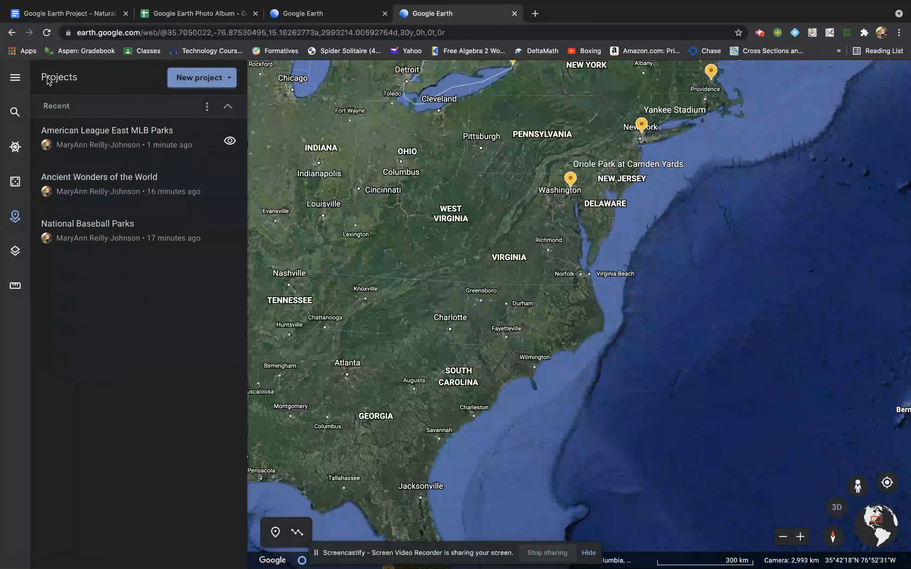
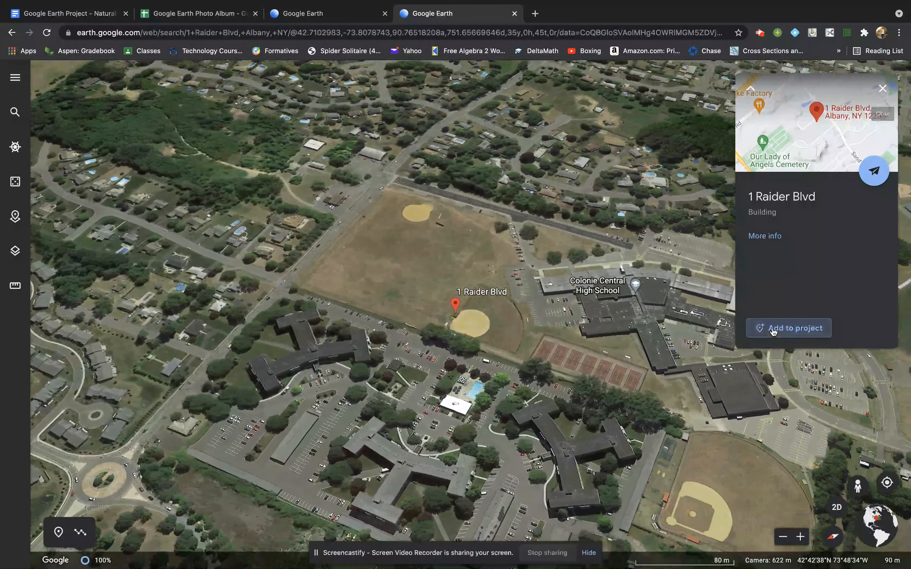
left_click(772, 331)
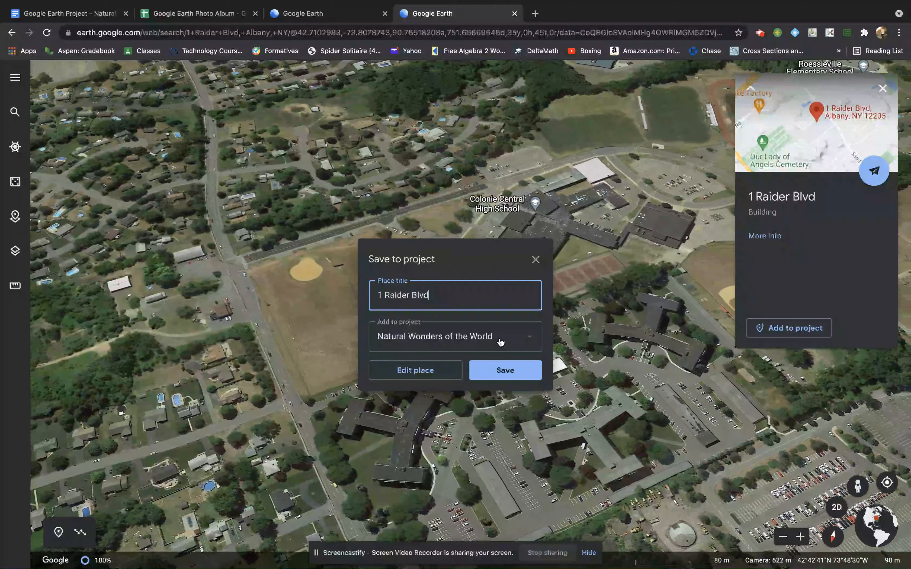
left_click(530, 337)
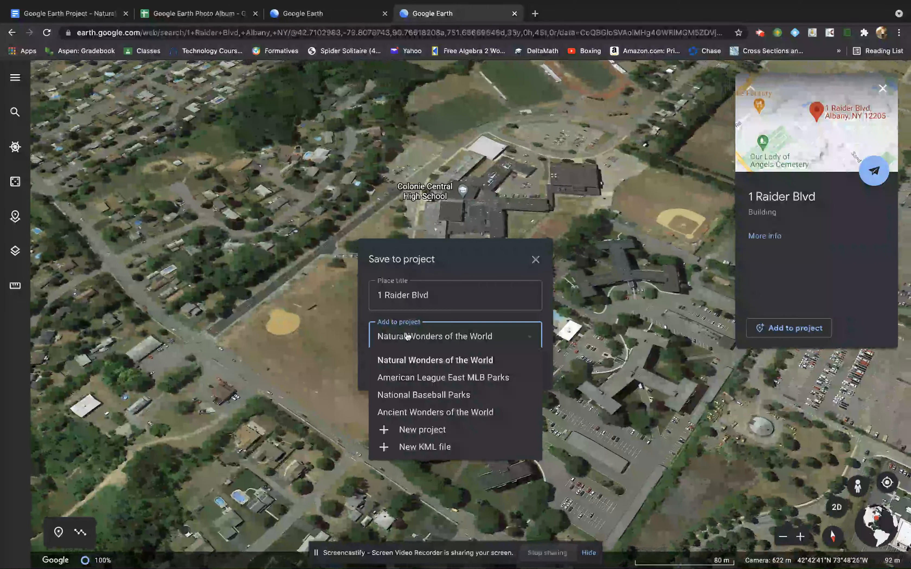
left_click(409, 337)
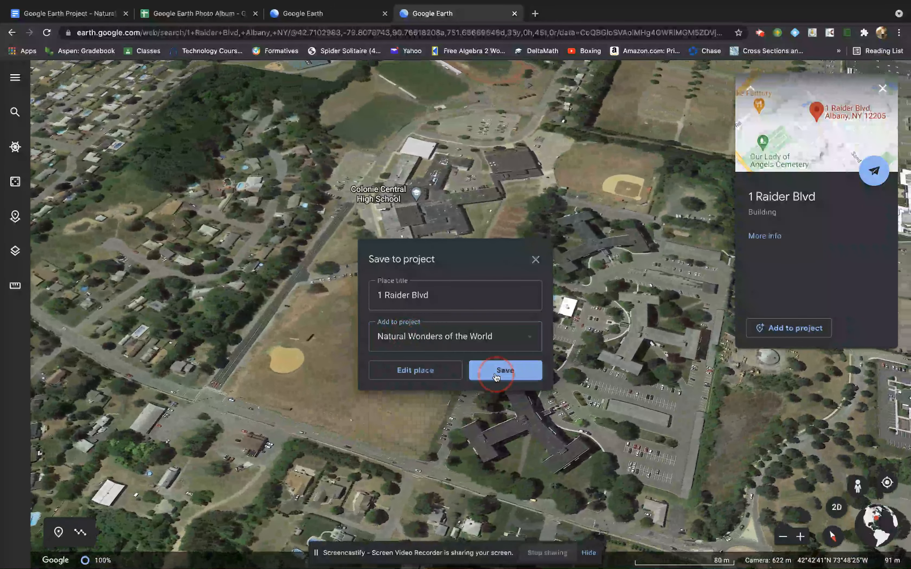
left_click(497, 372)
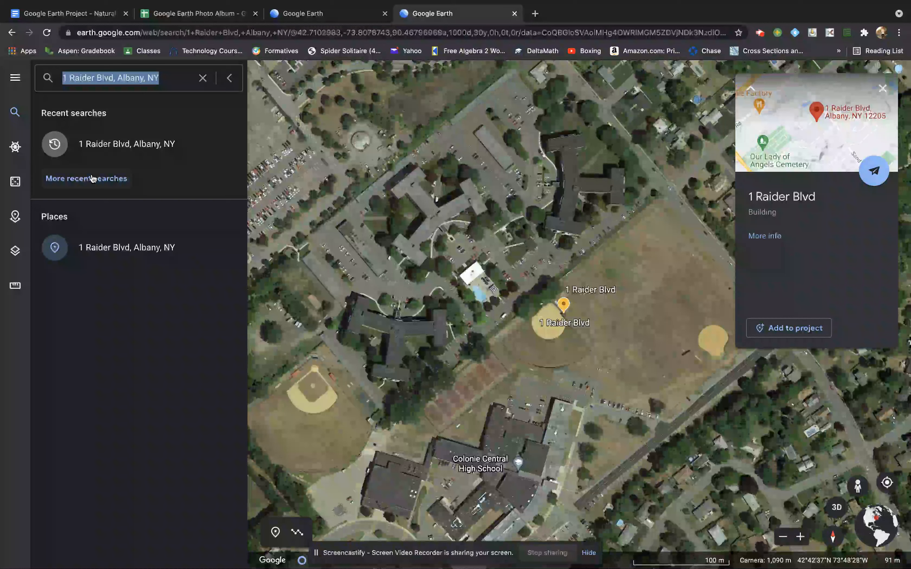
Search 'grand cany', go to Grand Canyon National Park, Arizona, and save it to the project
type("grand ca")
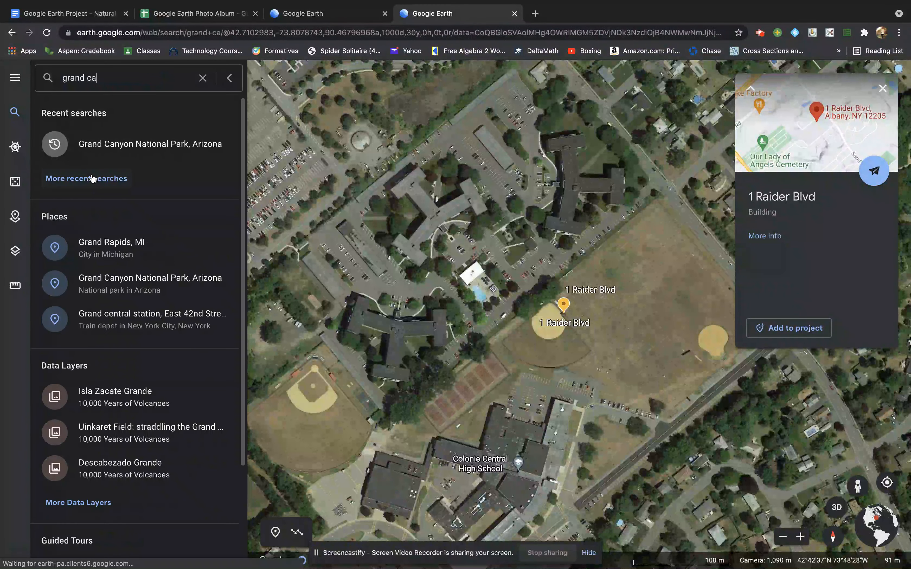
type("nyon")
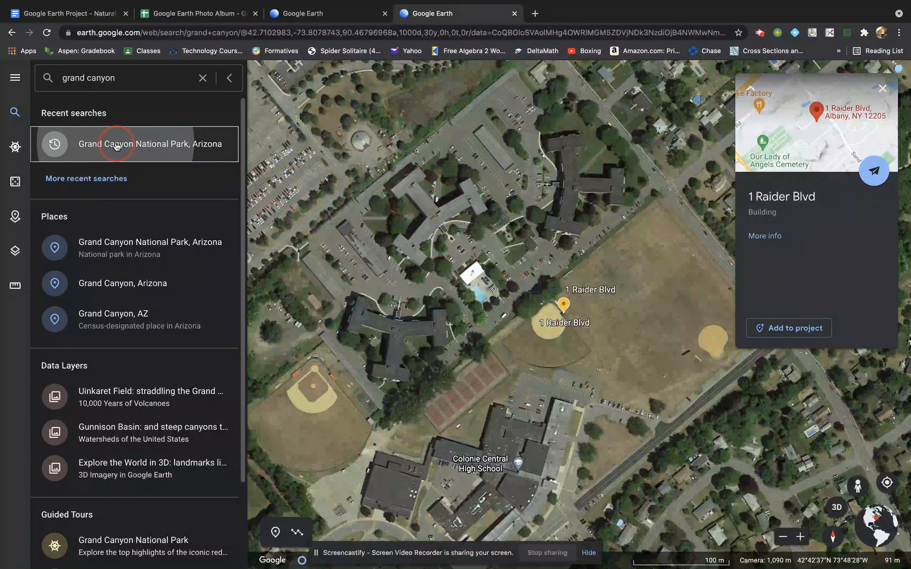
left_click(116, 146)
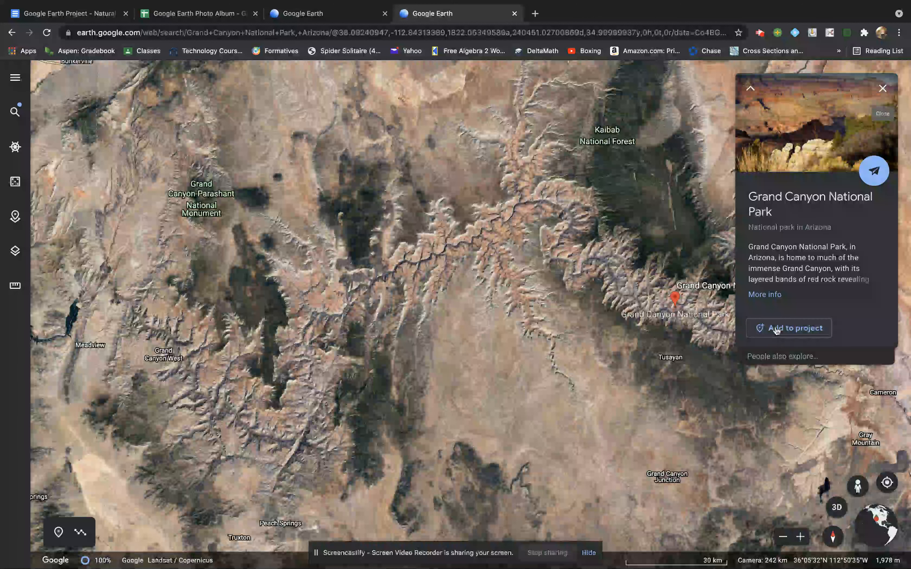
left_click(776, 329)
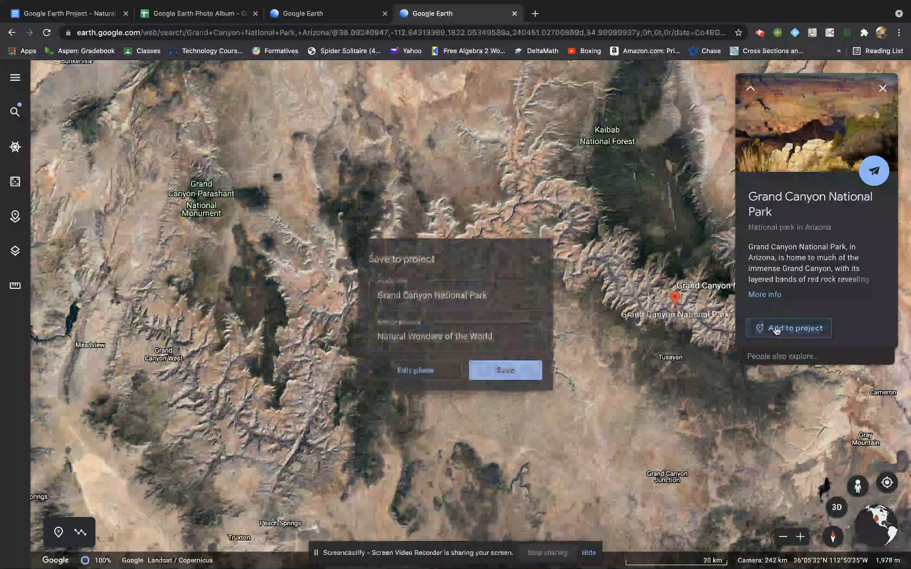
left_click(502, 372)
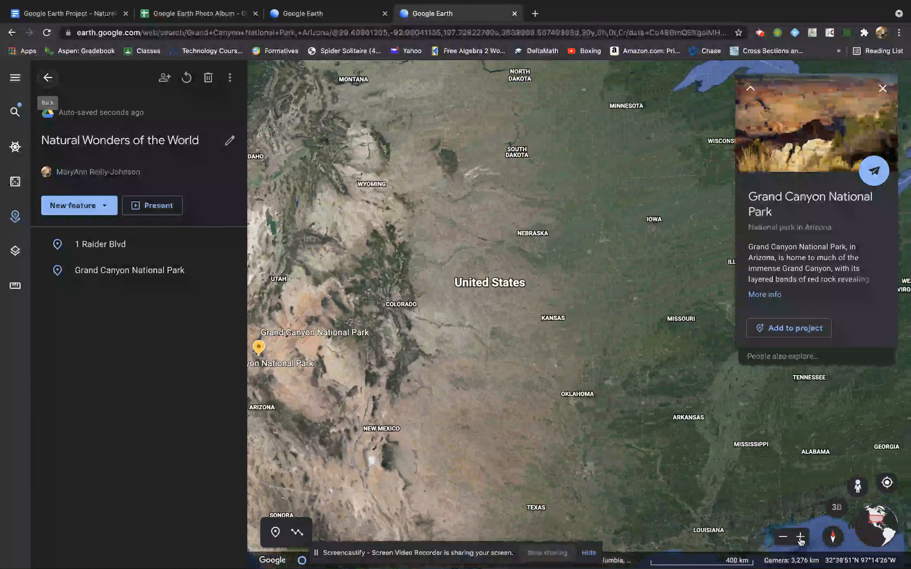
Zoom and pan the map from the western United States down to Arizona
left_click(801, 537)
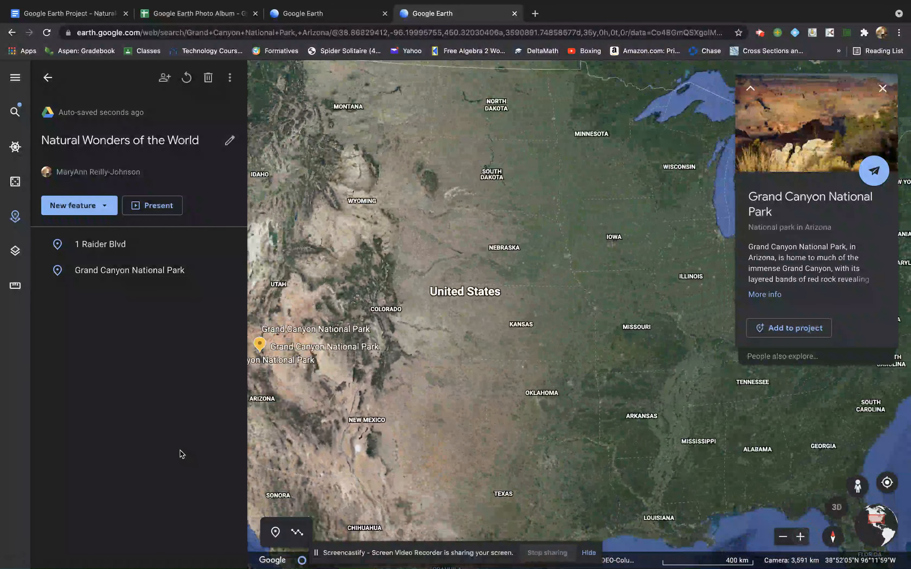
left_click_drag(341, 388, 524, 408)
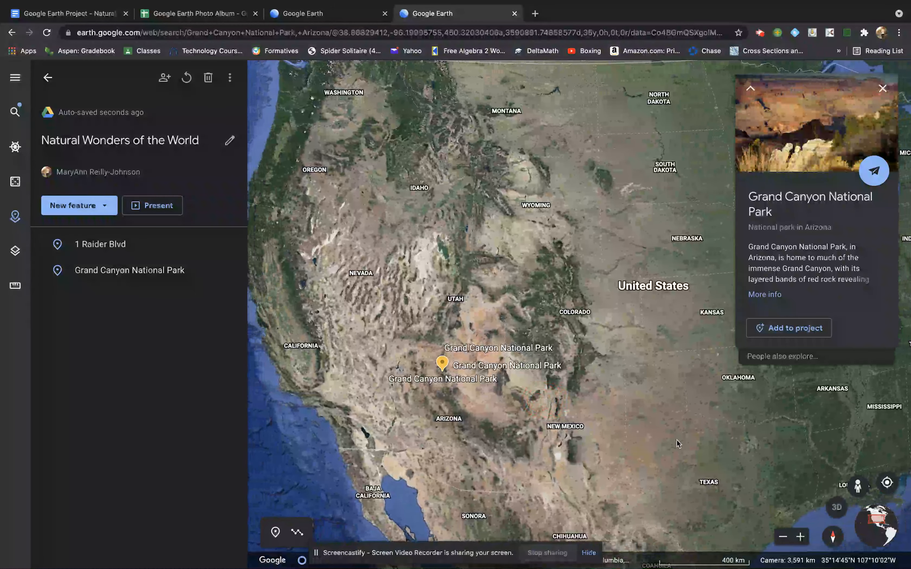
left_click(800, 538)
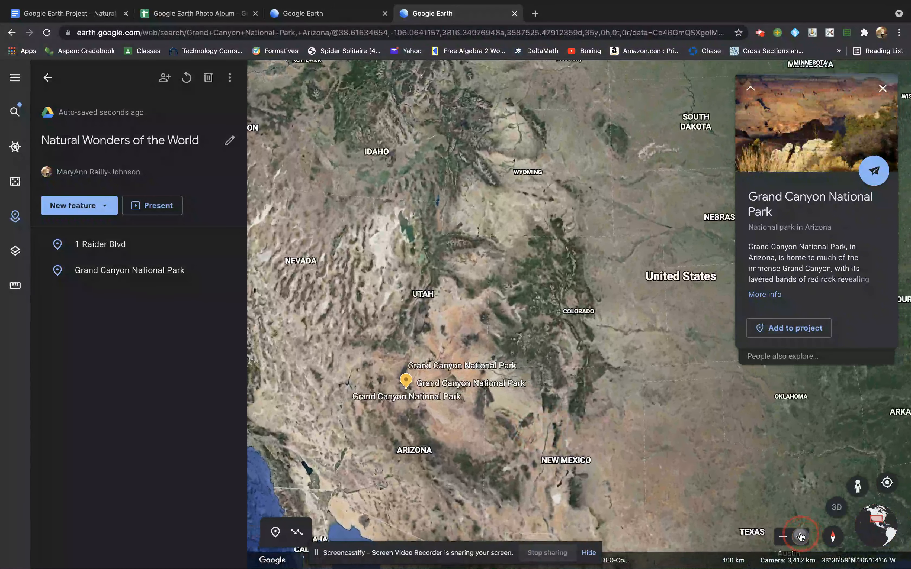
left_click(800, 537)
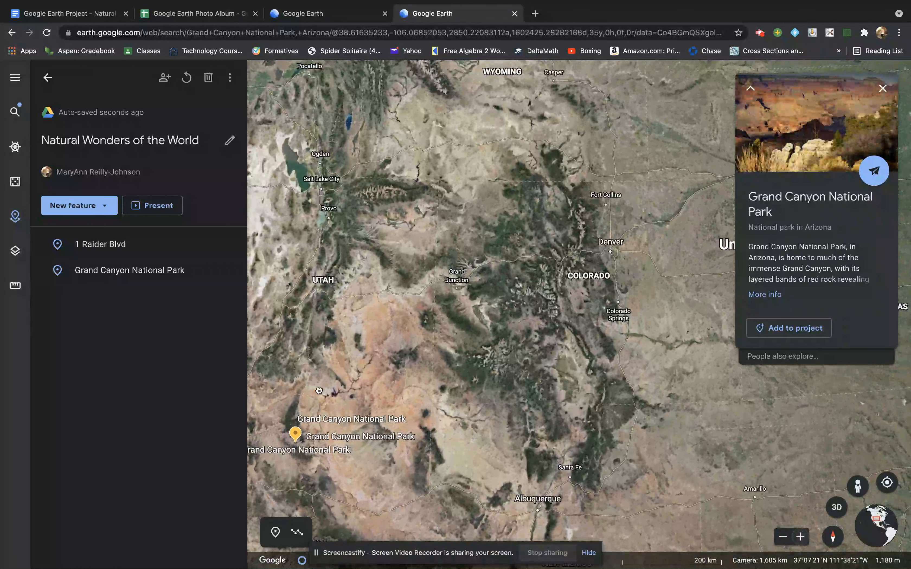
left_click_drag(319, 391, 527, 150)
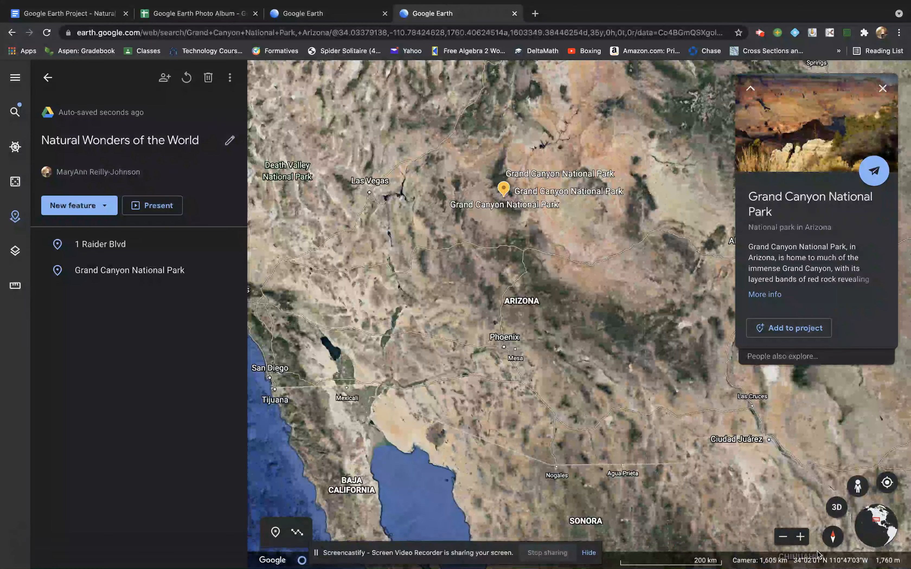
left_click(801, 538)
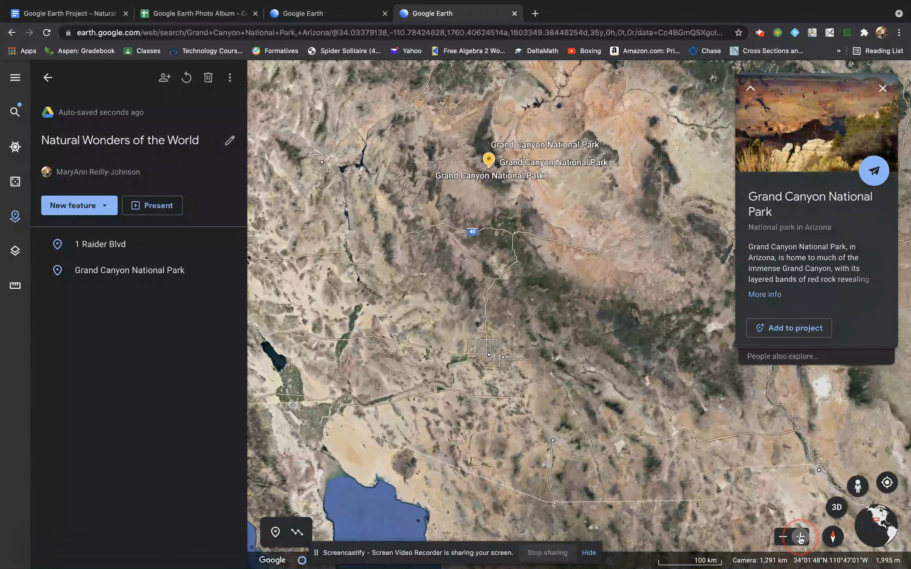
left_click(801, 538)
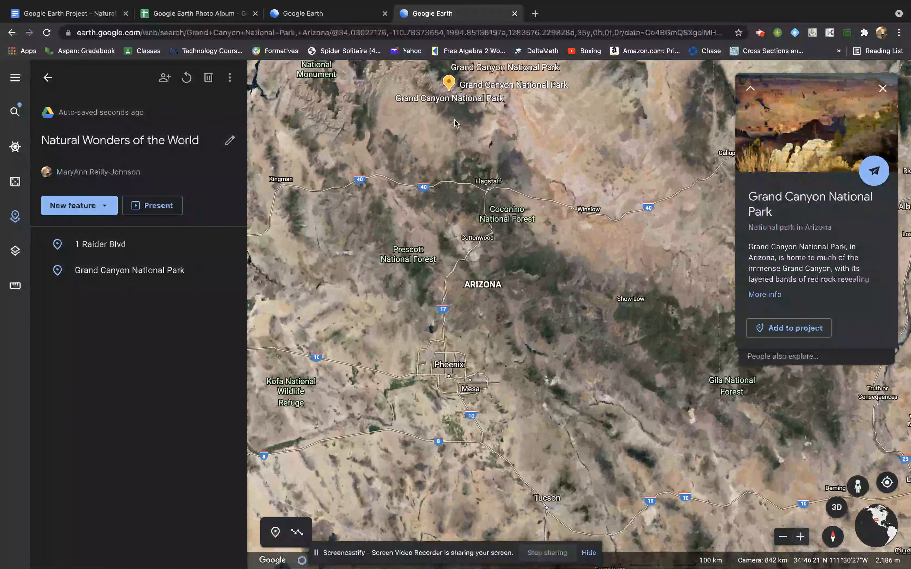
left_click_drag(457, 154, 473, 249)
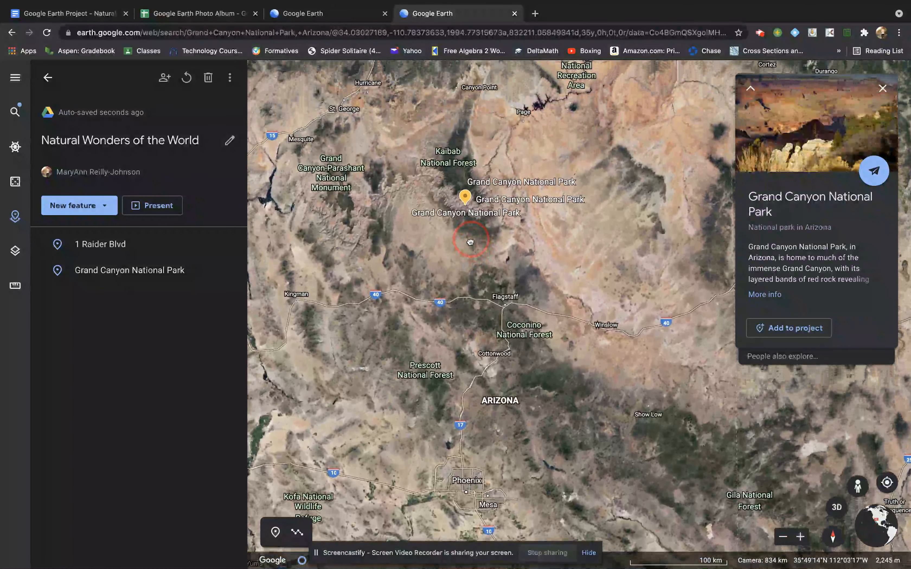
Fly in close on the Grand Canyon placemark with the Colorado River below it
left_click(794, 536)
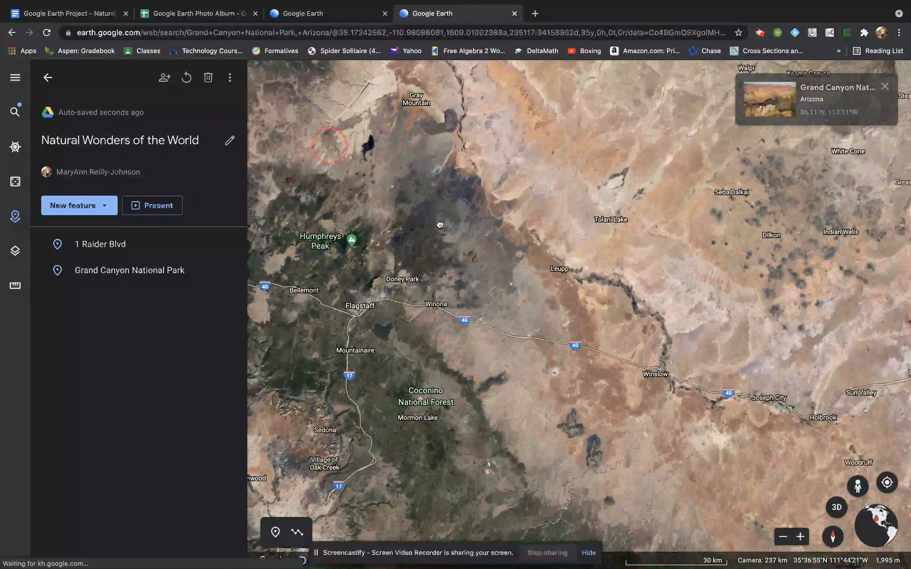
left_click_drag(326, 142, 675, 502)
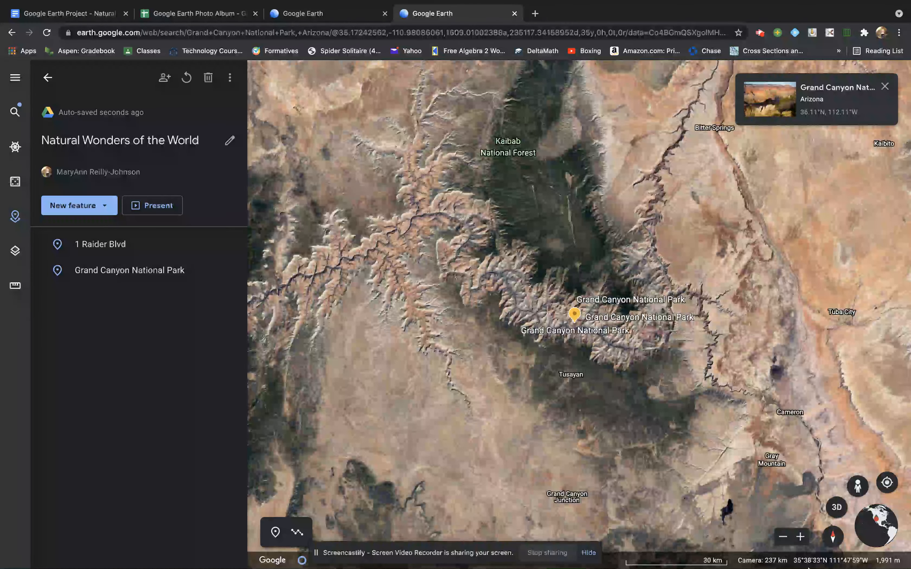
left_click(801, 537)
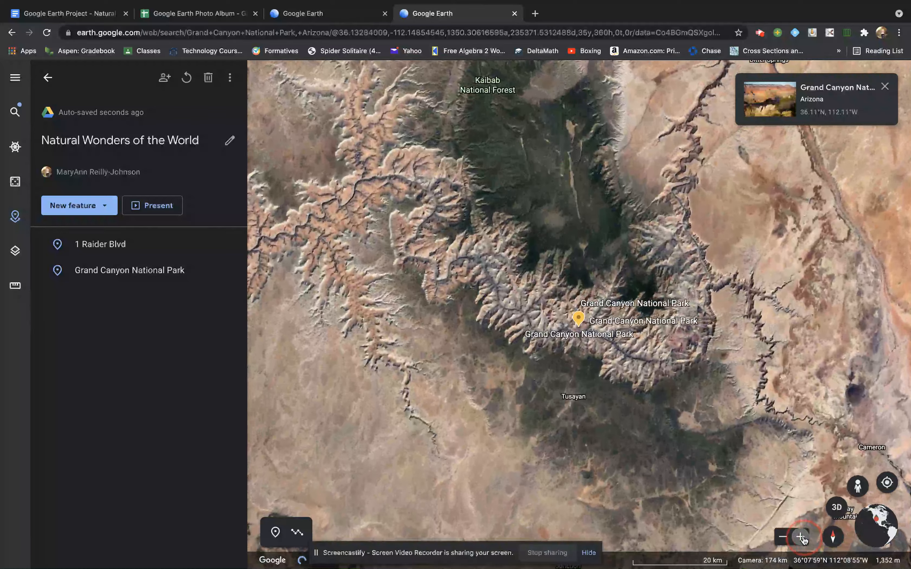
left_click(802, 538)
left_click(802, 538)
left_click(802, 538)
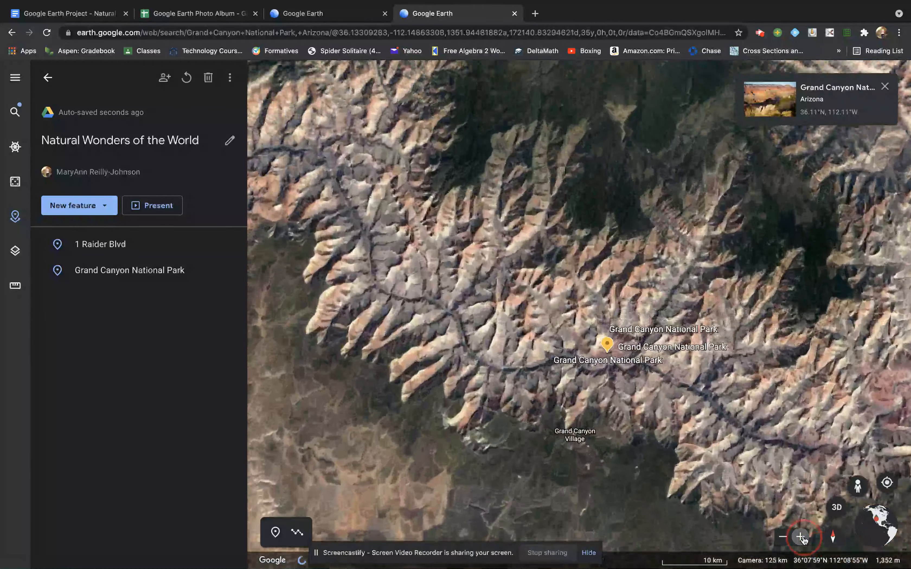
left_click(801, 538)
left_click(802, 538)
left_click(802, 539)
left_click(802, 539)
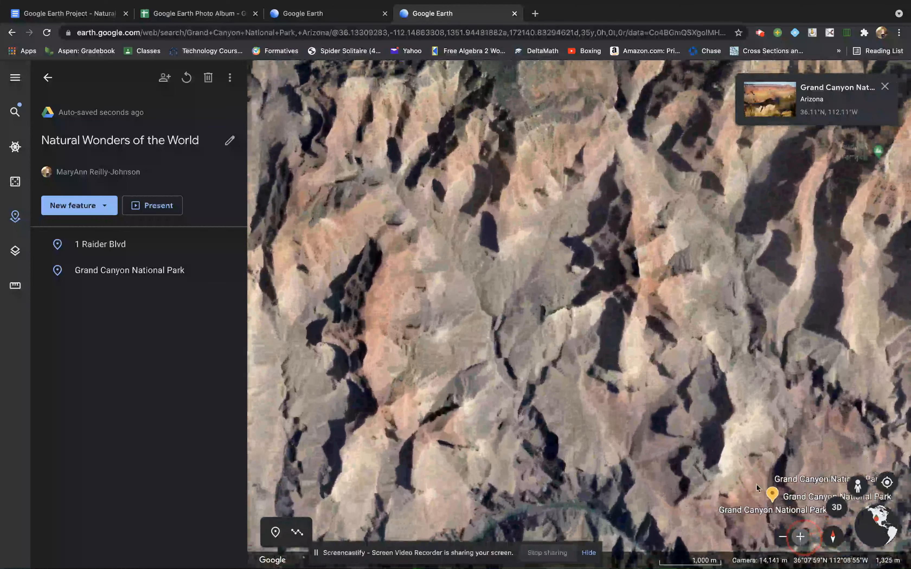
mouse_move(705, 408)
left_mouse_down()
mouse_move(564, 230)
mouse_move(523, 71)
left_mouse_up()
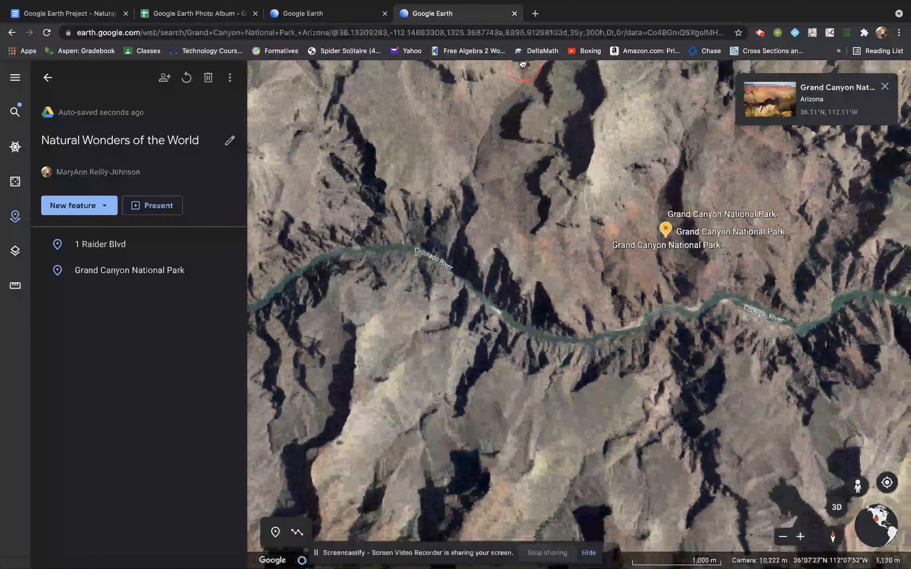
left_click(800, 537)
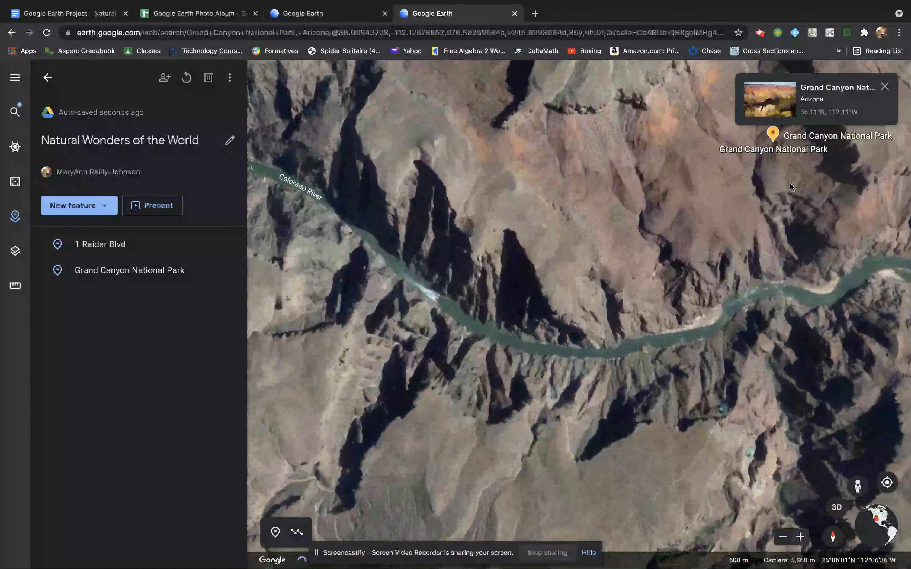
left_click_drag(741, 198, 627, 219)
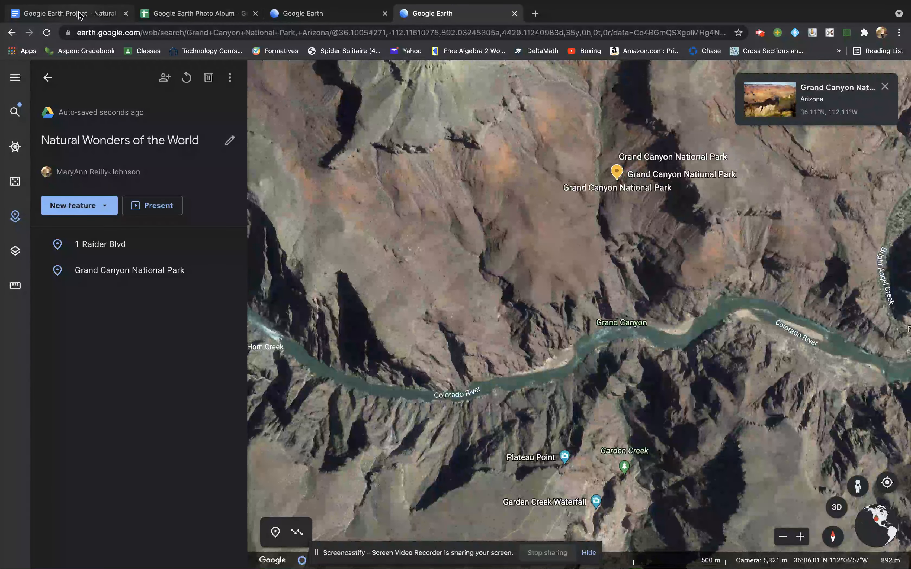
left_click(68, 14)
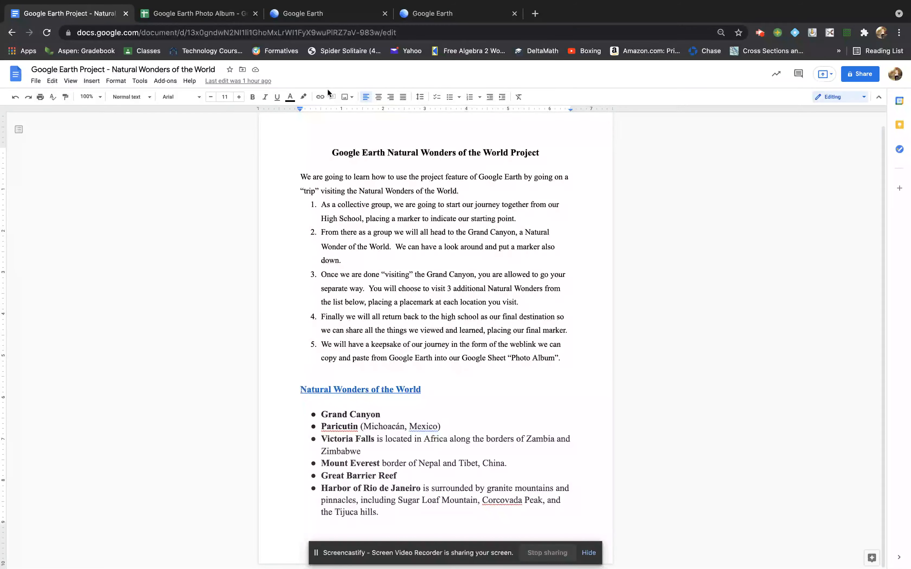
After reading the instructions, go back to Google Earth at the Grand Canyon
left_click(427, 15)
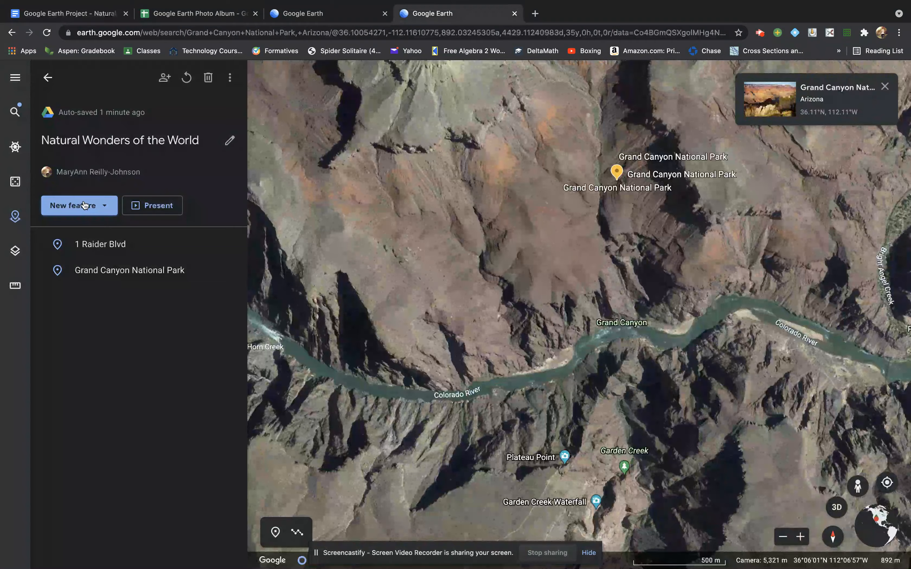
Search 'vi' through New feature and go to Victoria Falls, Livingstone, Zambia
left_click(106, 207)
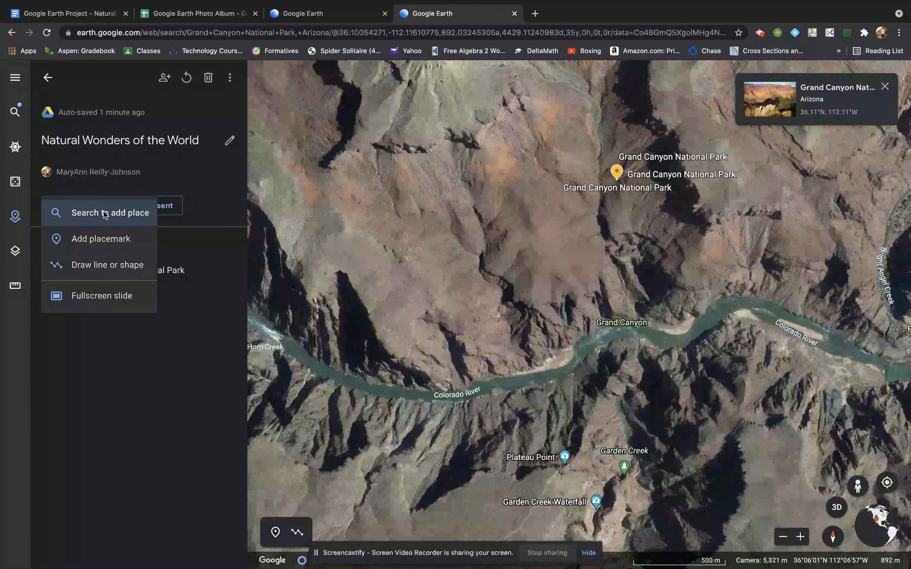
left_click(98, 237)
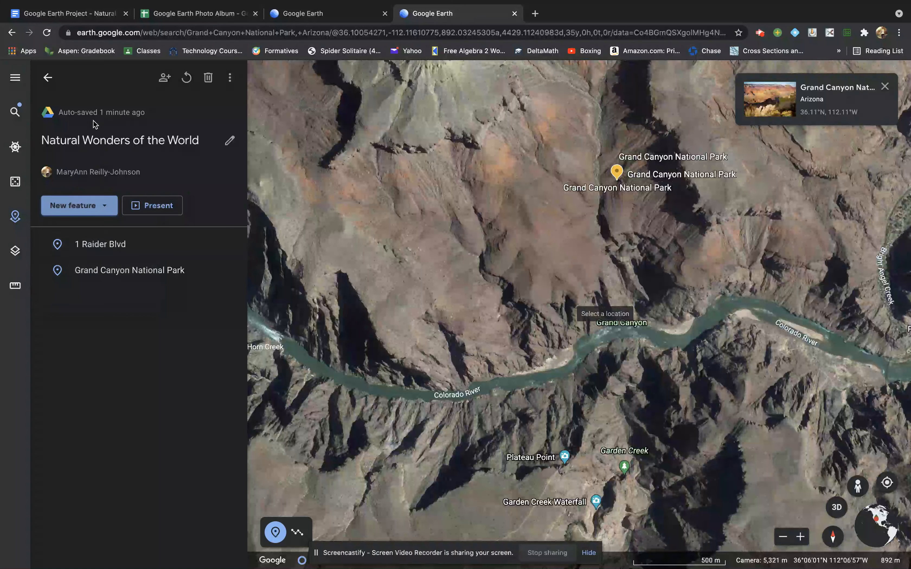
left_click(104, 207)
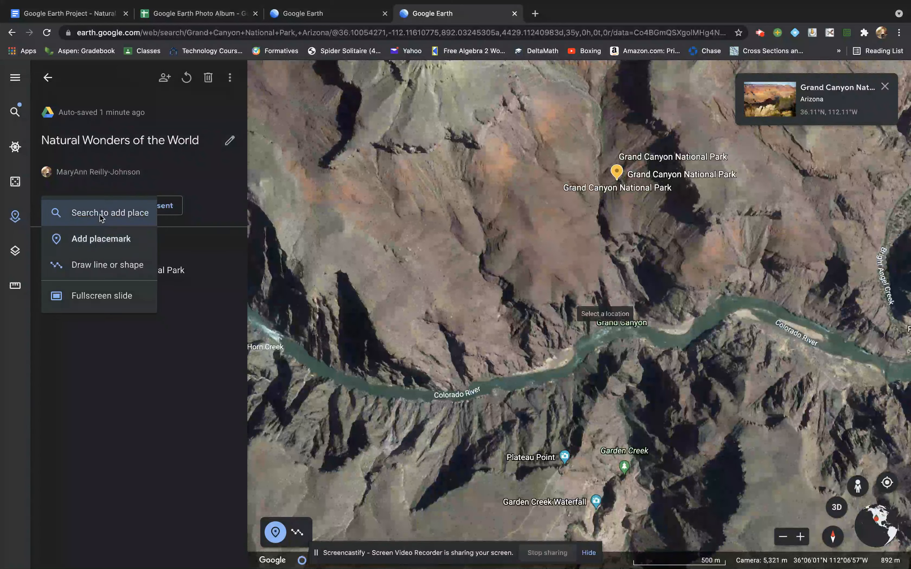
left_click(100, 213)
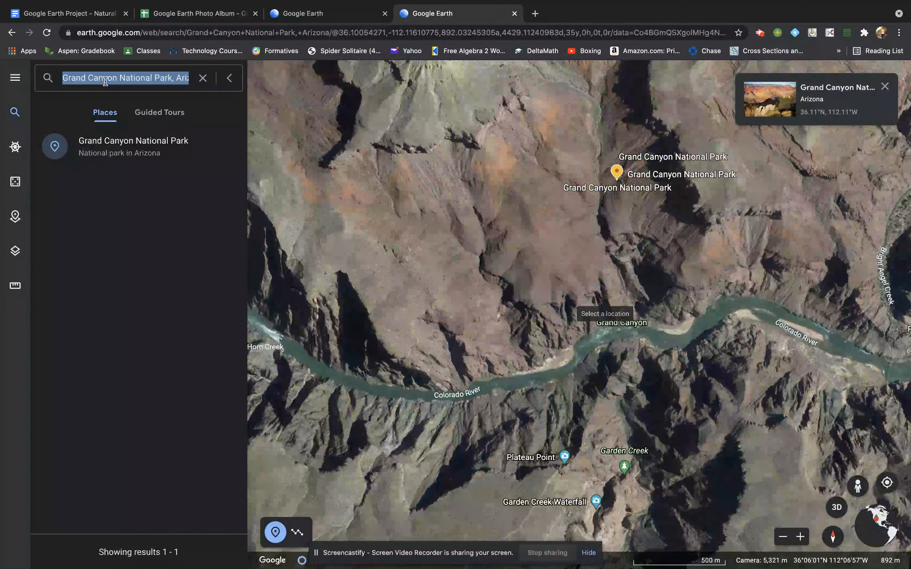
type("vi")
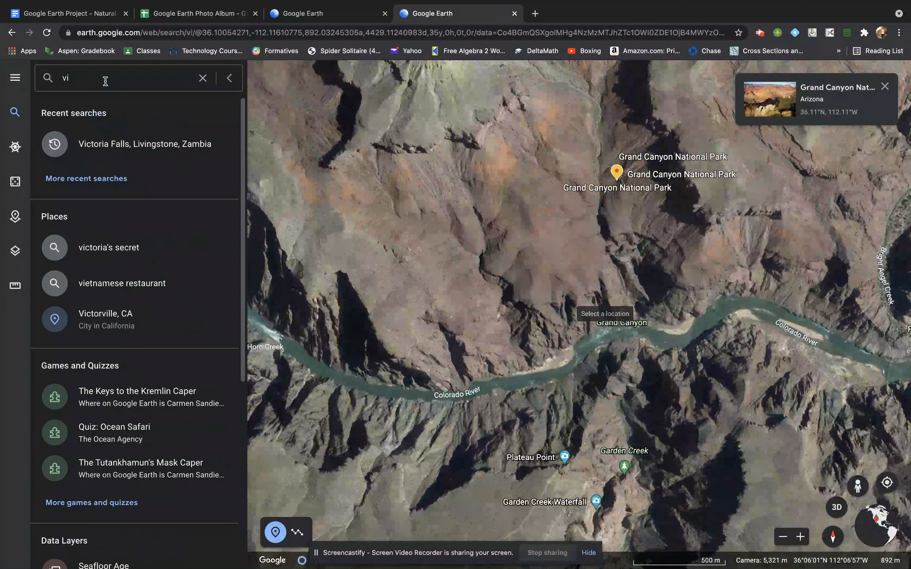
left_click(105, 152)
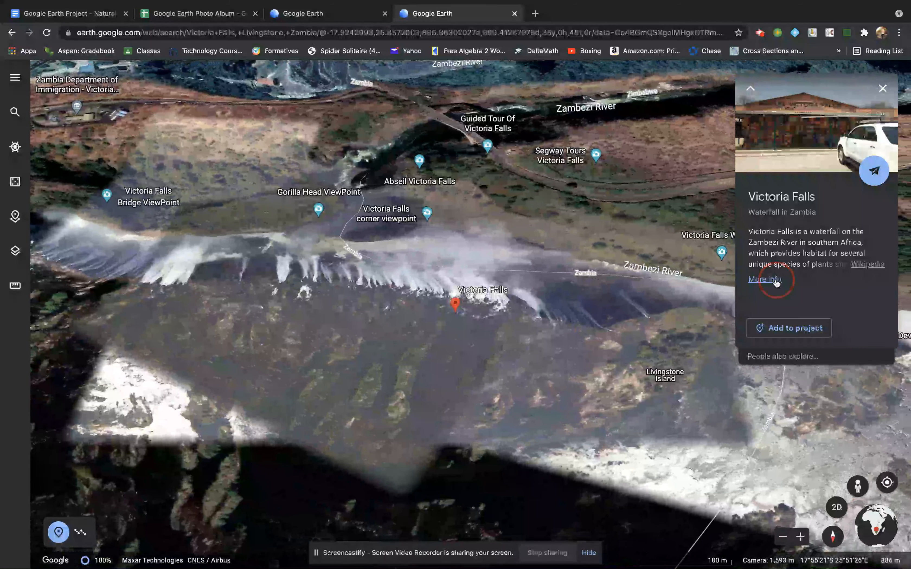
Browse Victoria Falls photos in its details, then save it to the project
left_click(775, 280)
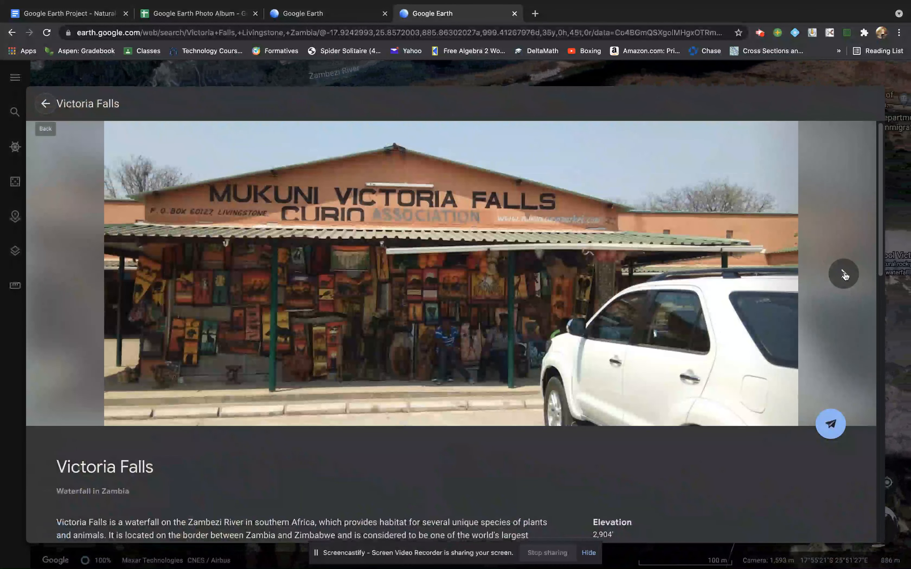
left_click(844, 274)
left_click(844, 274)
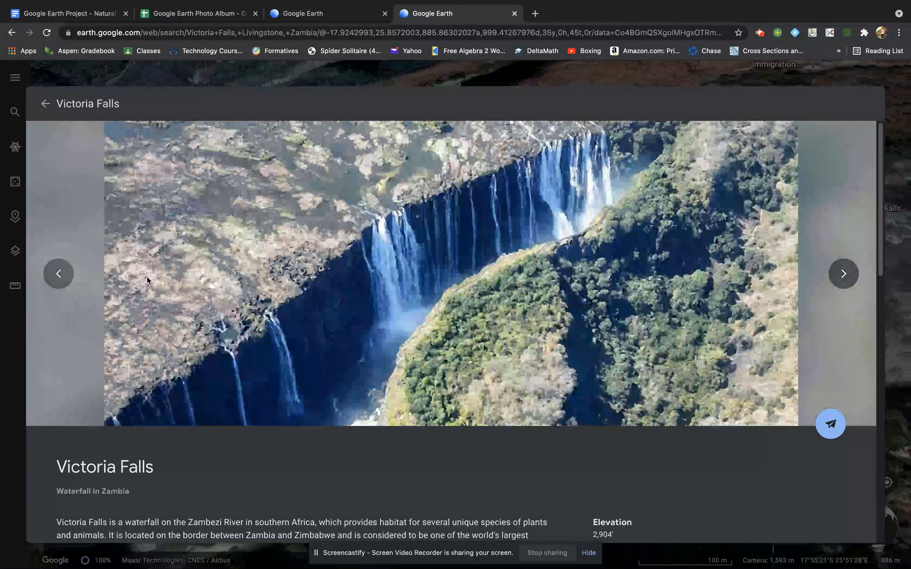
left_click(45, 104)
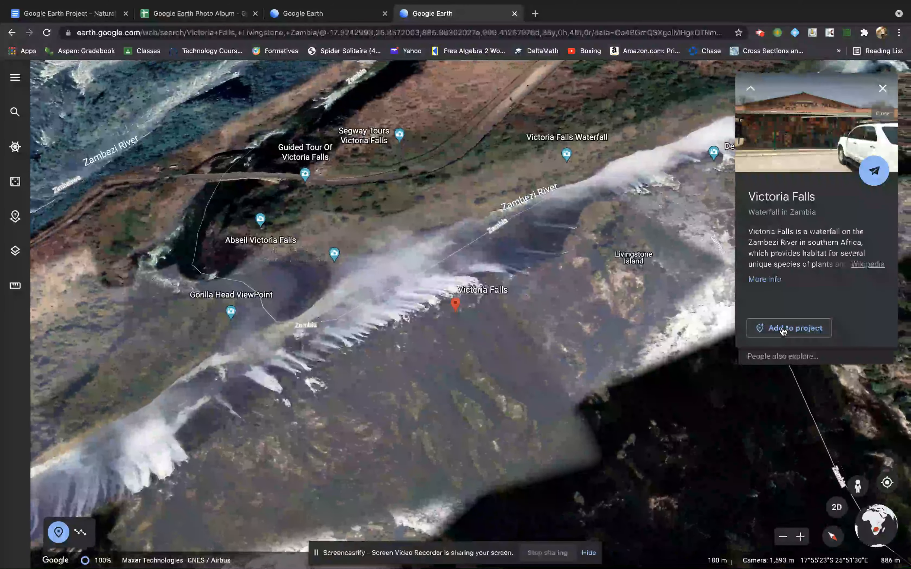
left_click(783, 329)
left_click(505, 371)
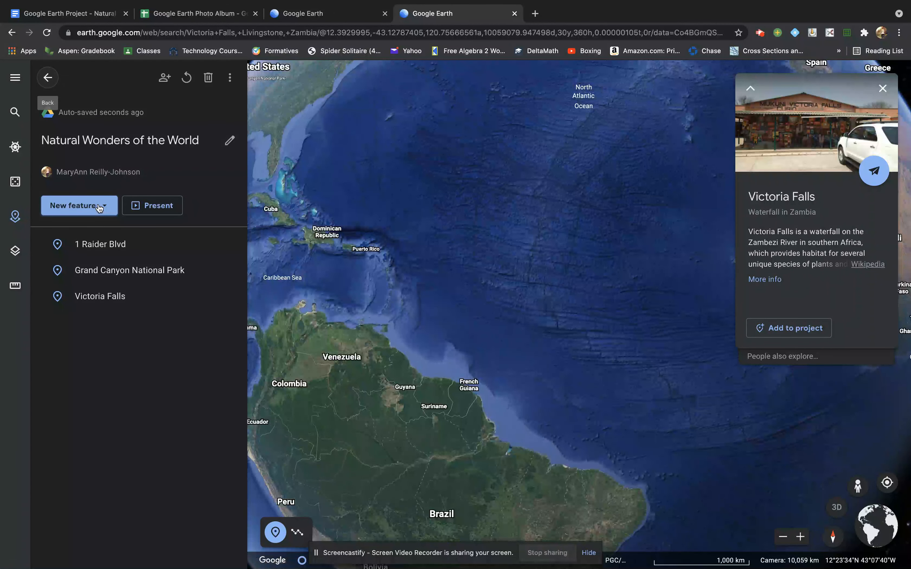
Check the instructions document, then reopen the Natural Wonders of the World project
left_click(81, 14)
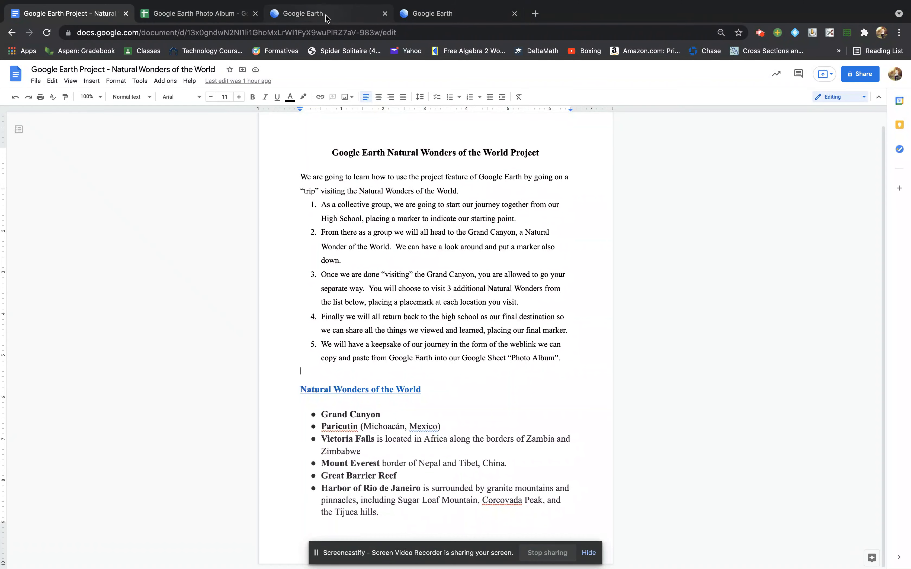
left_click(334, 15)
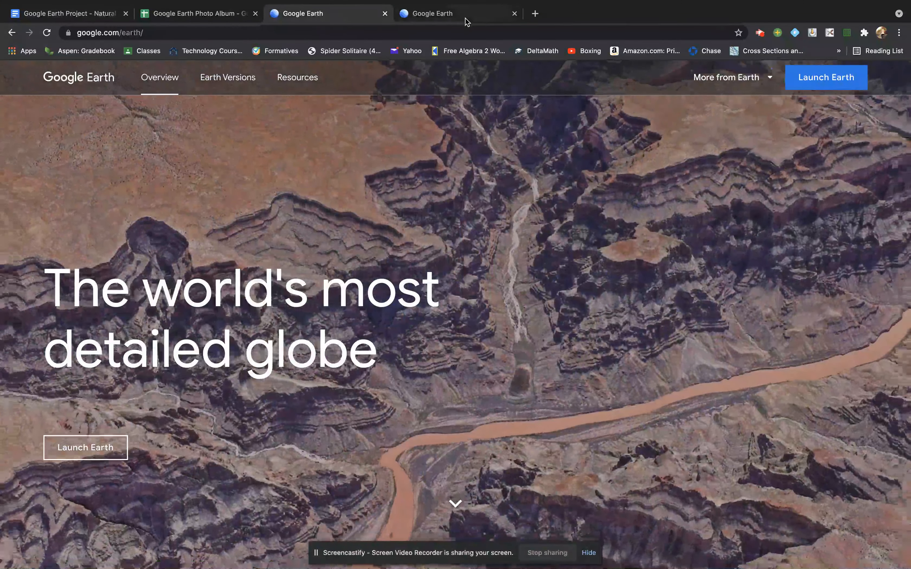
left_click(459, 12)
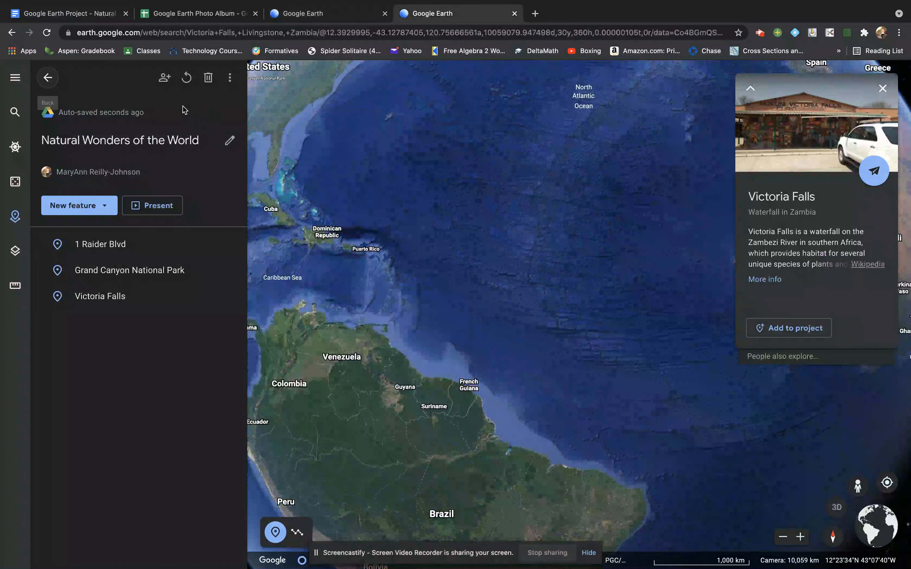
Search 'mount ever' and save Mount Everest to the project
left_click(89, 215)
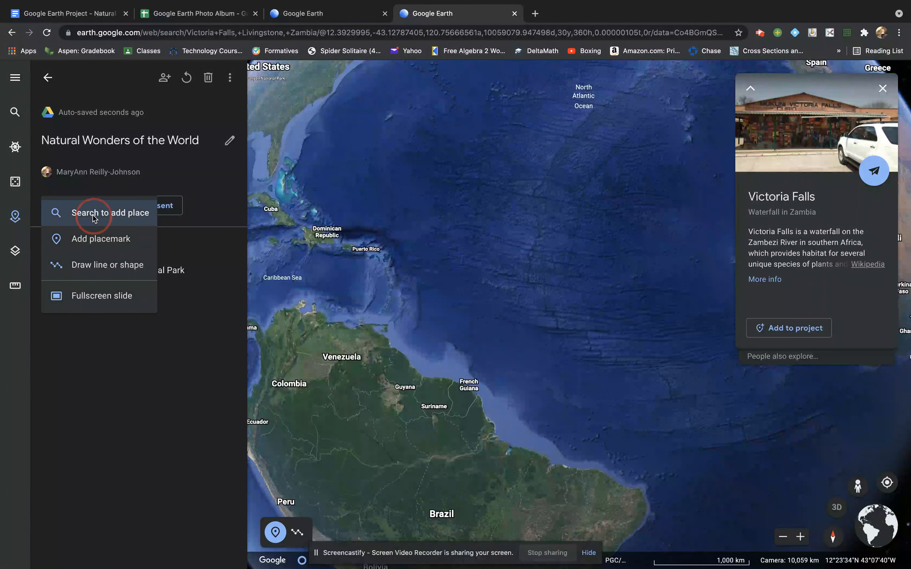
left_click(95, 213)
type("m")
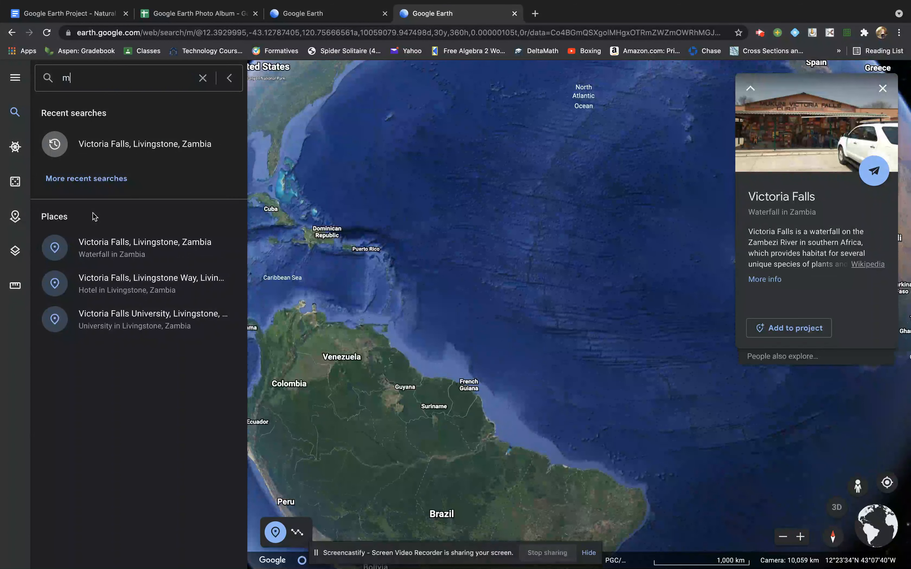
type("ount ever")
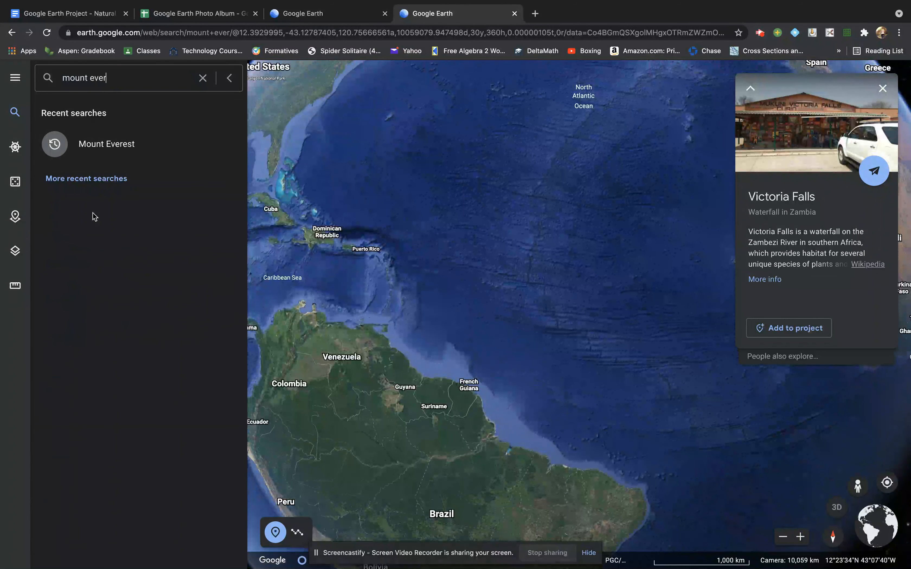
left_click(99, 145)
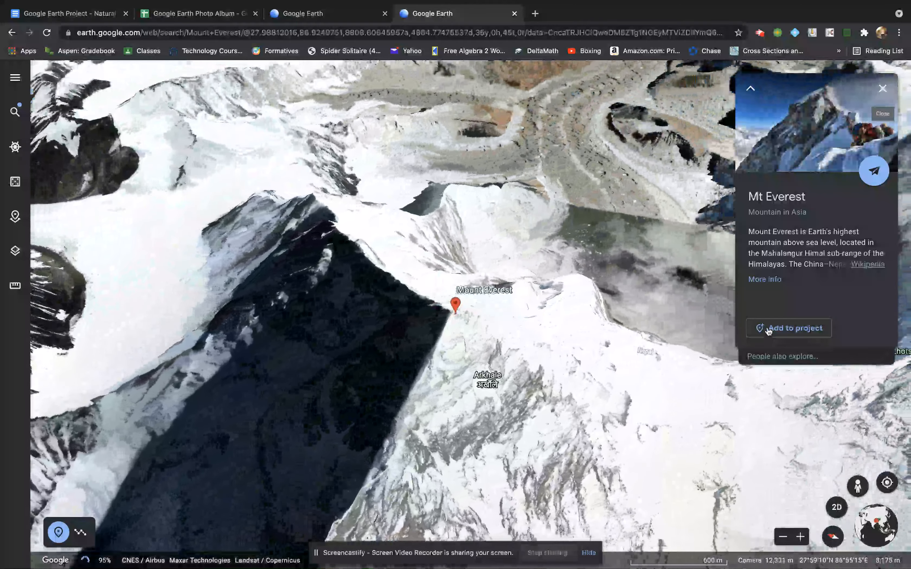
left_click(767, 329)
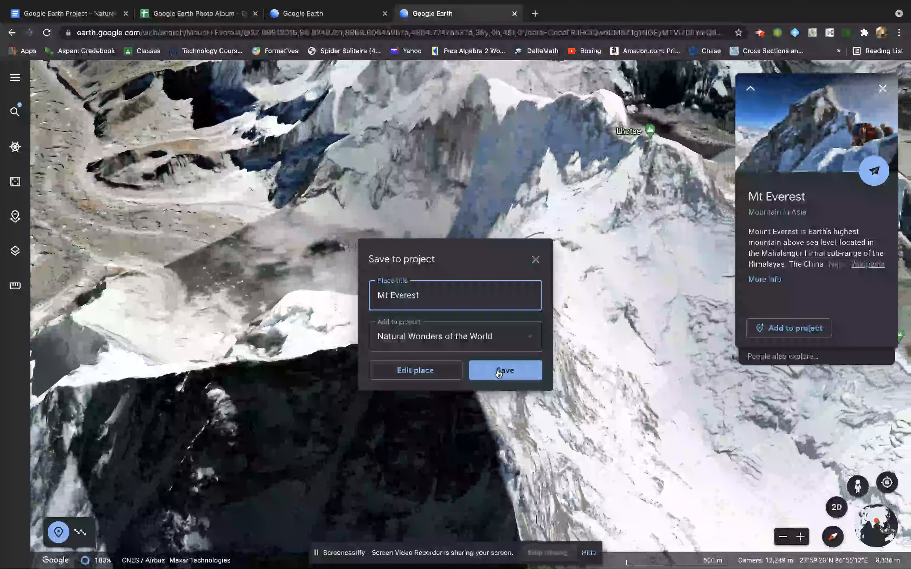
left_click(495, 371)
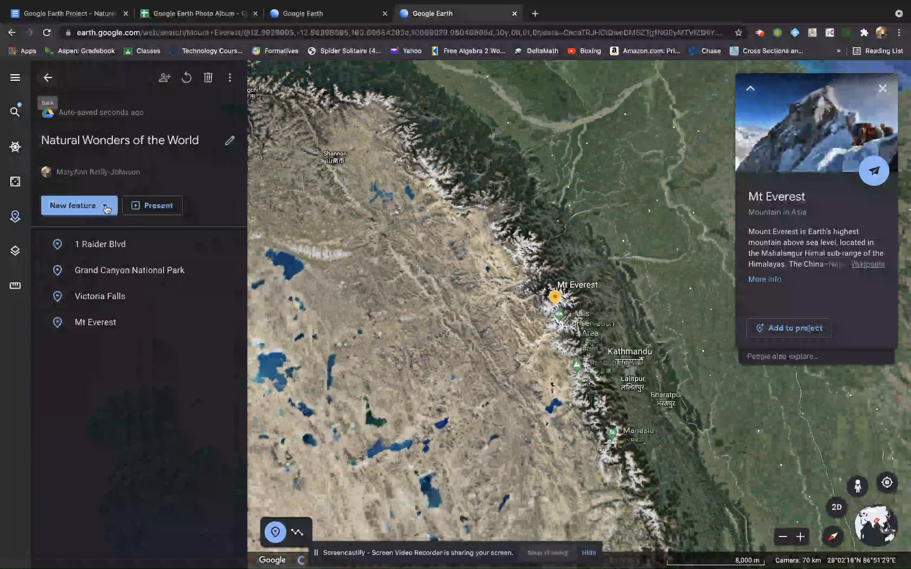
left_click(107, 208)
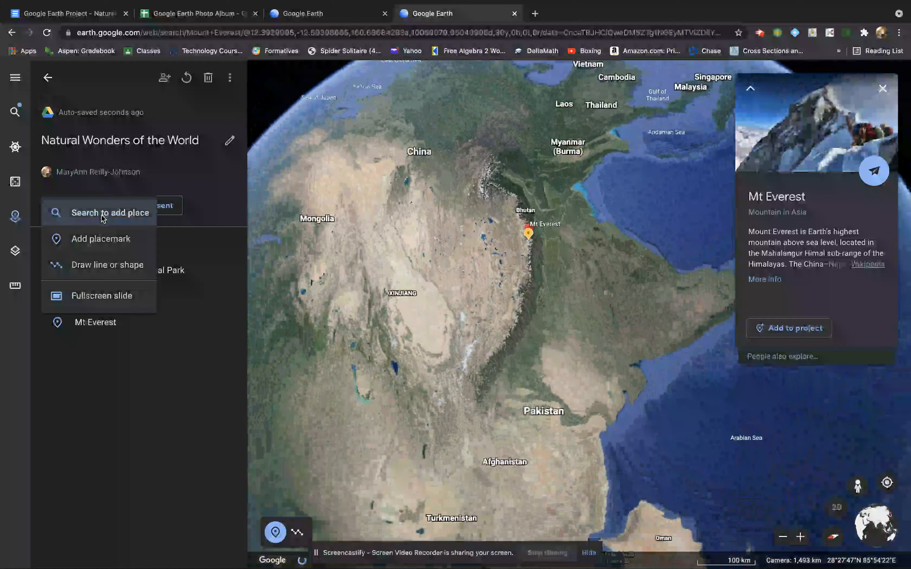
left_click(102, 215)
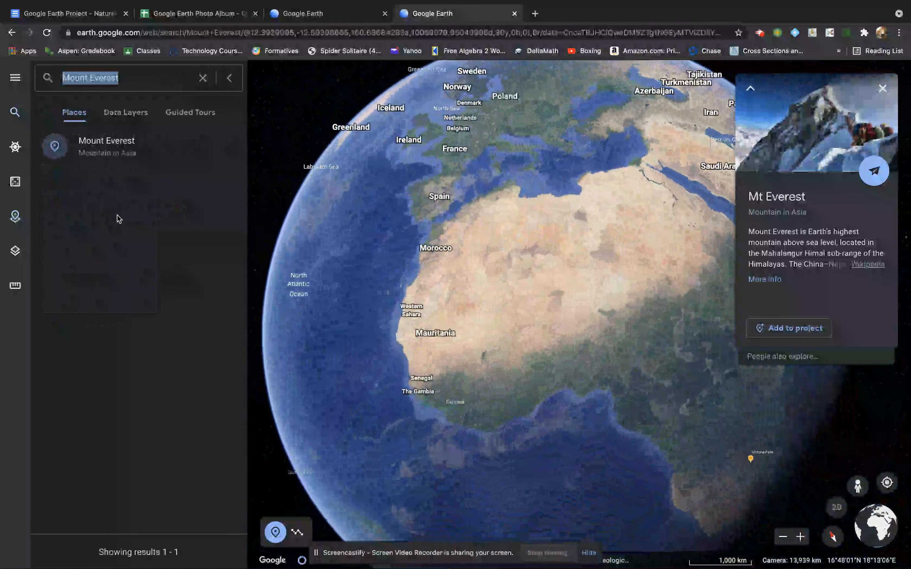
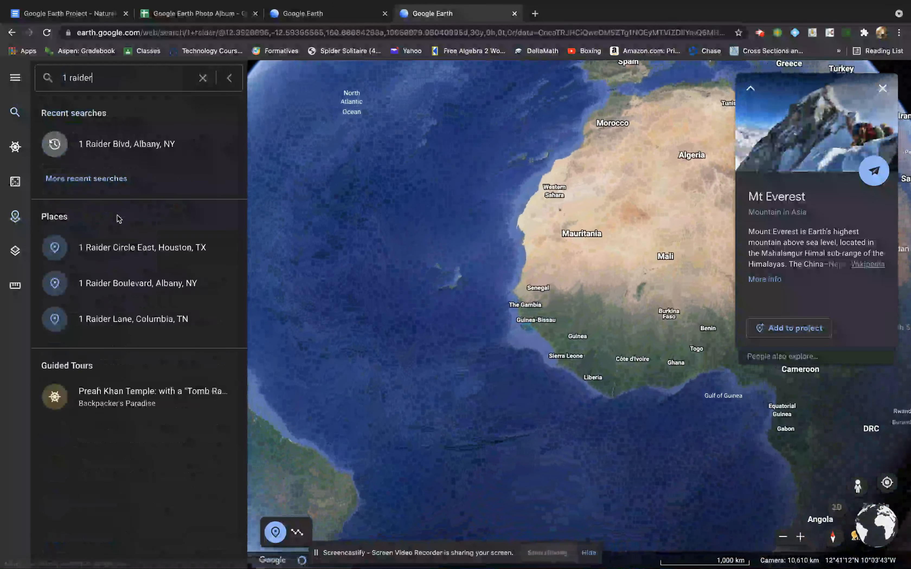
left_click(108, 144)
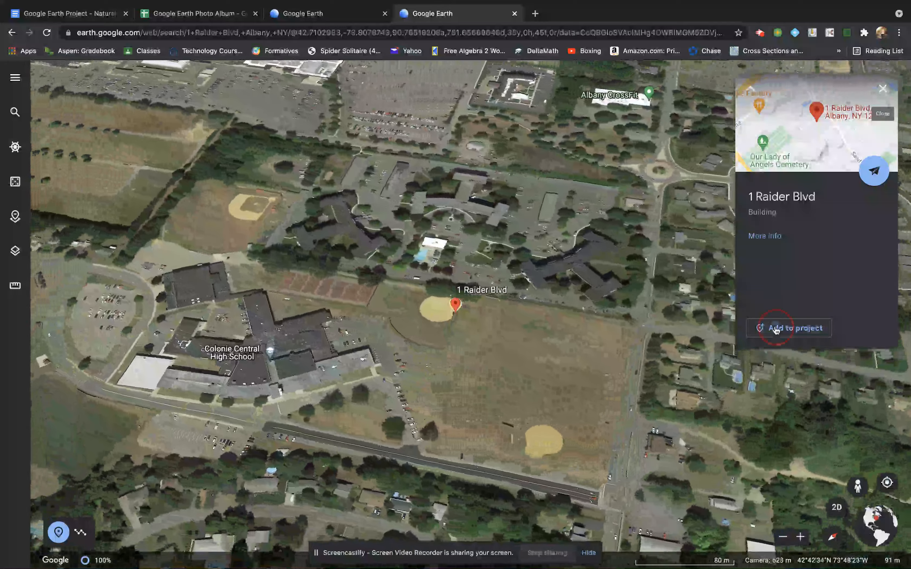
left_click(776, 330)
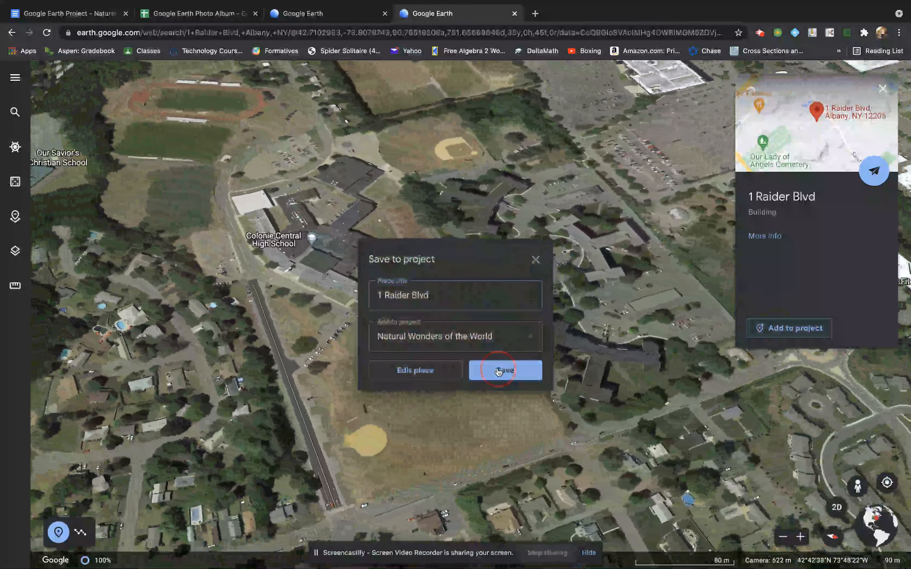
left_click(521, 375)
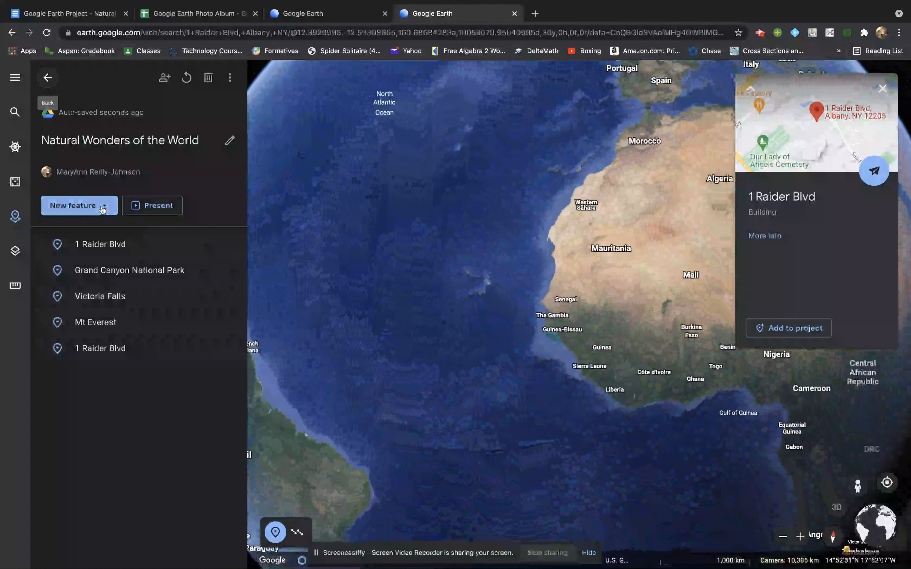
Present the project as a tour, show its table of contents, and advance through the stops
left_click(157, 208)
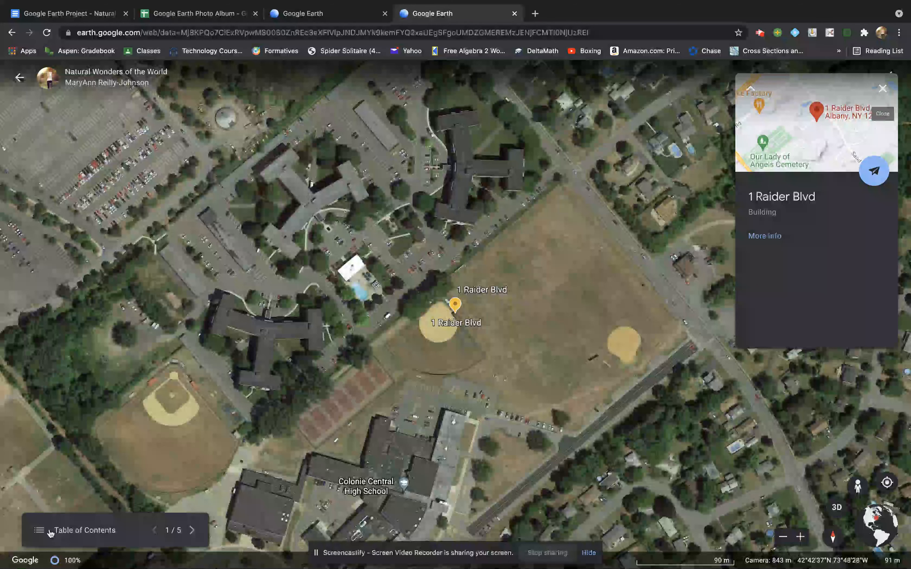
left_click(39, 531)
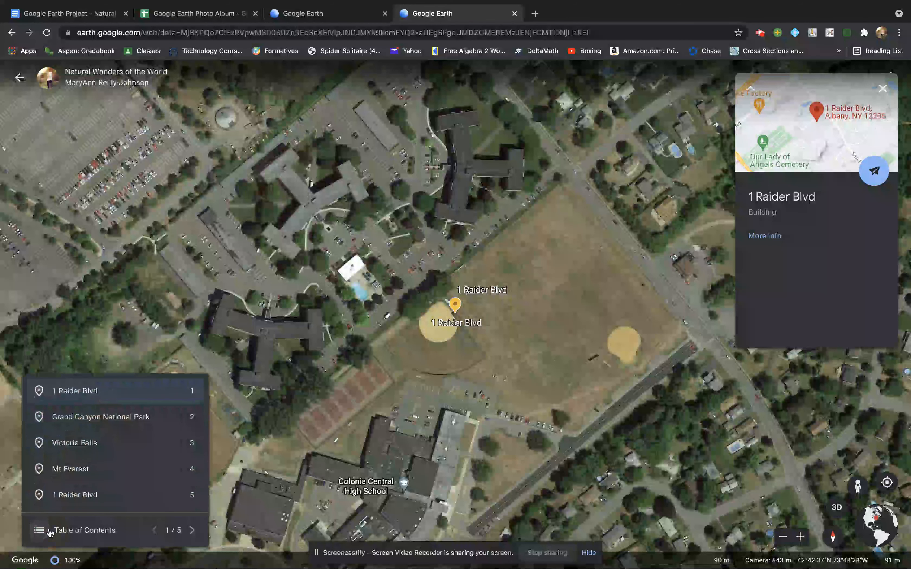
left_click(192, 530)
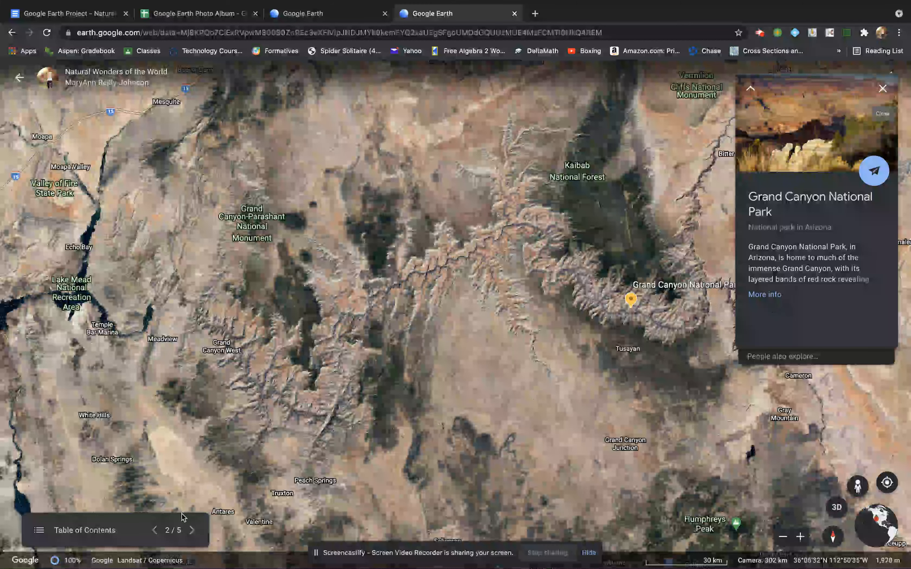
left_click(192, 532)
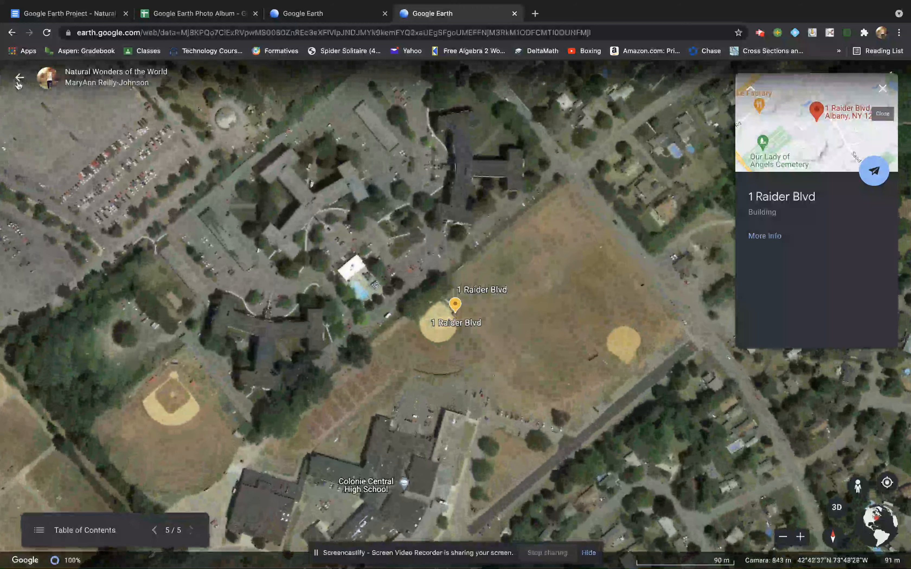
Exit the presentation and copy the project's share link
left_click(20, 79)
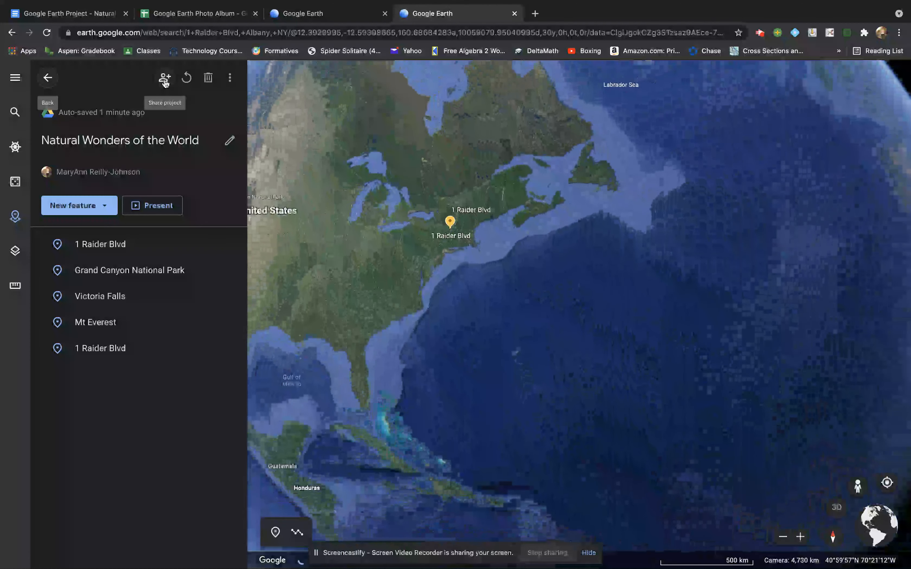
left_click(165, 80)
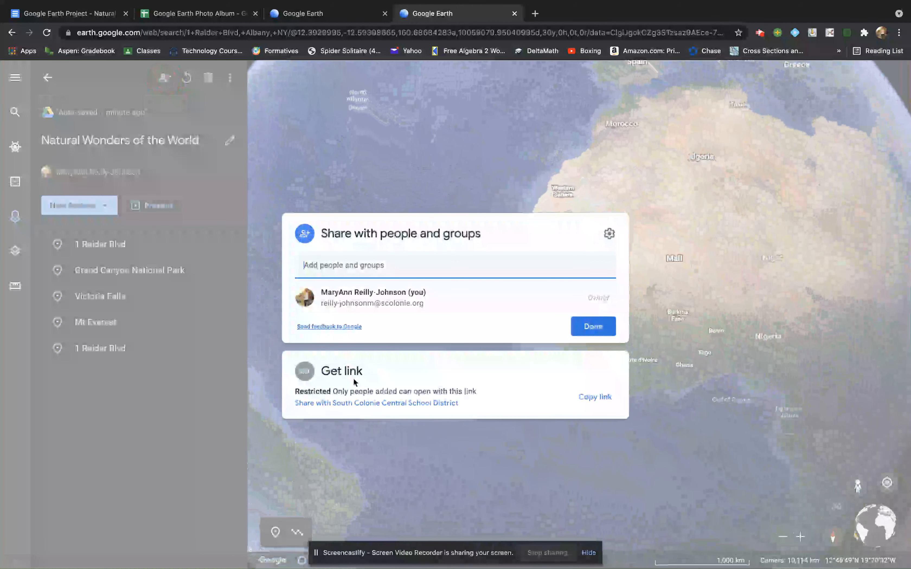
left_click(595, 398)
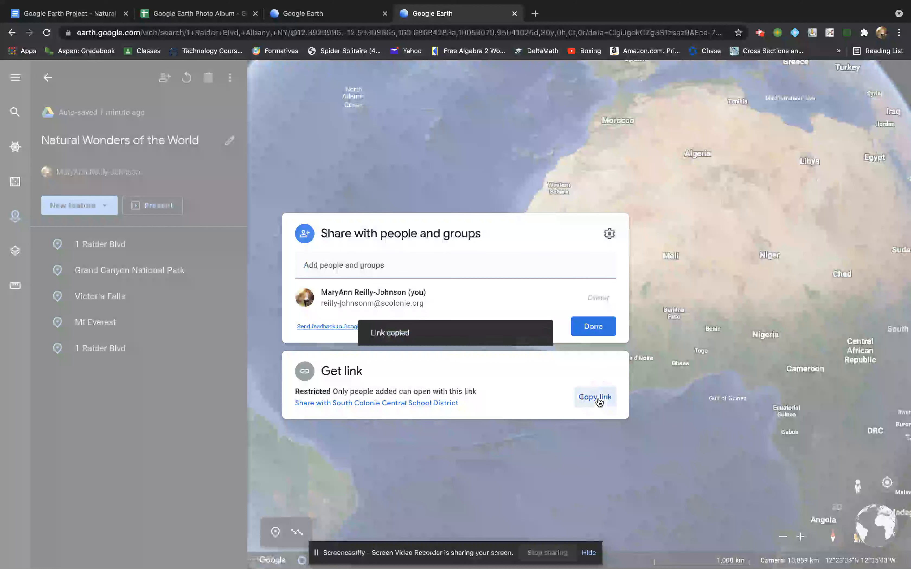
left_click(199, 14)
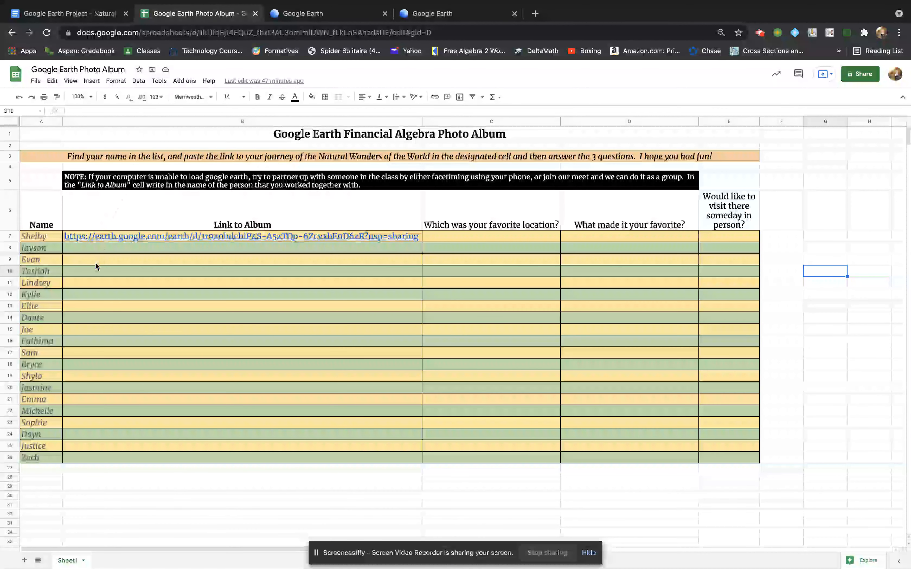
Paste the project share link into cell B8 of the Link to Album column
left_click(95, 253)
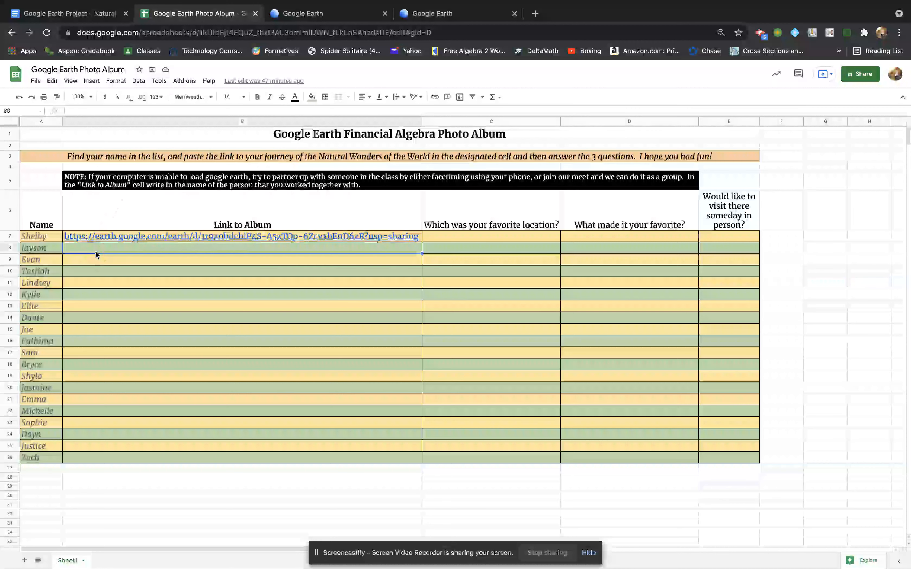
key("ctrl+v")
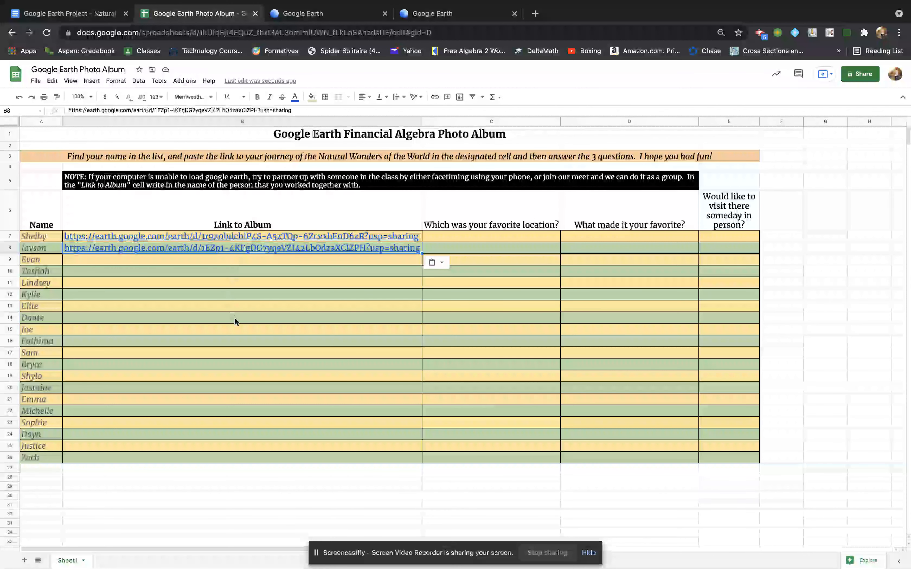
left_click(454, 14)
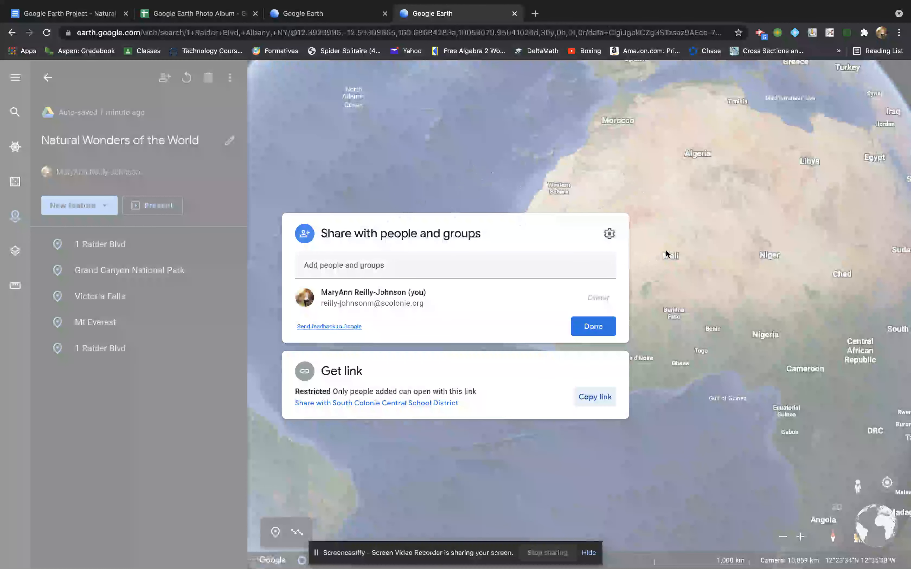
Dismiss the sharing dialog so the Natural Wonders of the World project's five places show beside the globe
left_click(667, 216)
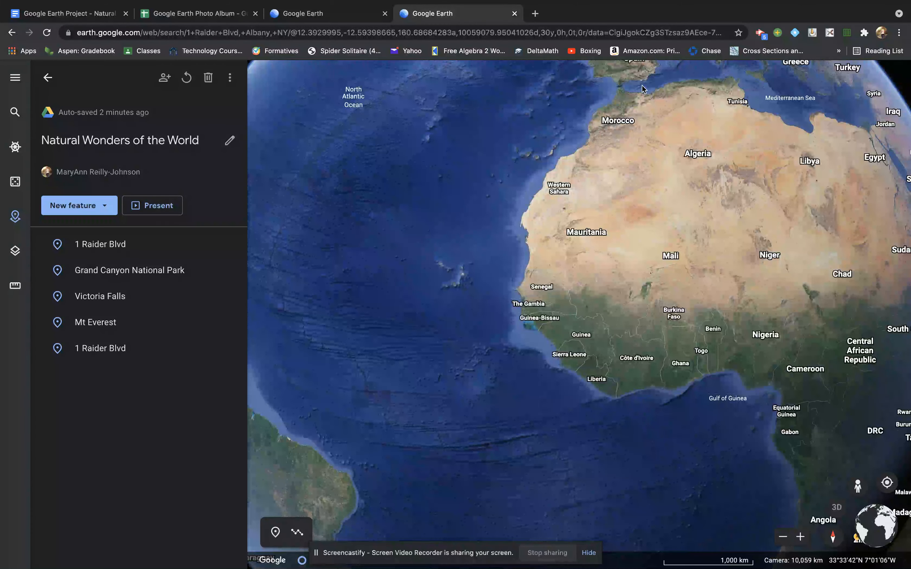
left_click(760, 37)
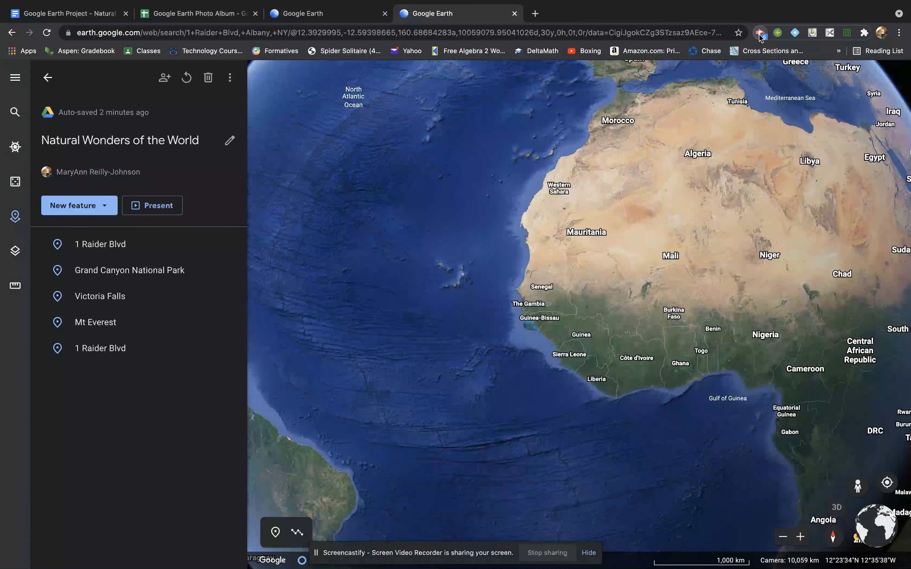